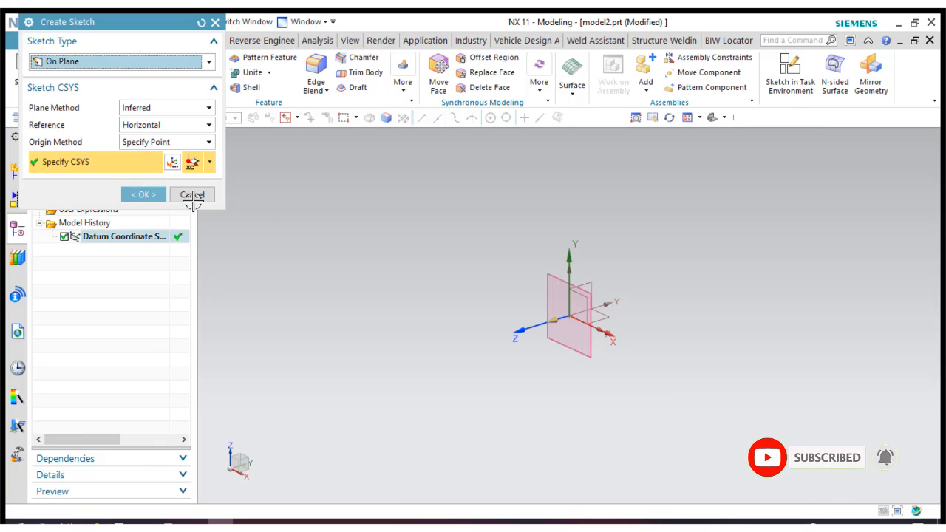
- Create a sketch on the XZ plane and draw a rectangle centred on the origin, about 2.9 wide and 4.56 high
{"action": "left_click", "coordinate": [143, 195]}
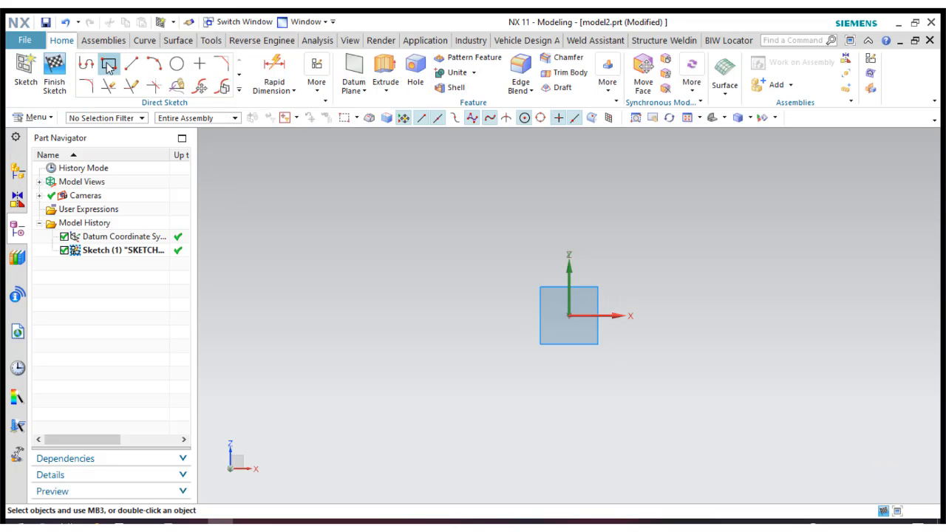
{"action": "left_click", "coordinate": [109, 67]}
{"action": "left_click", "coordinate": [87, 59]}
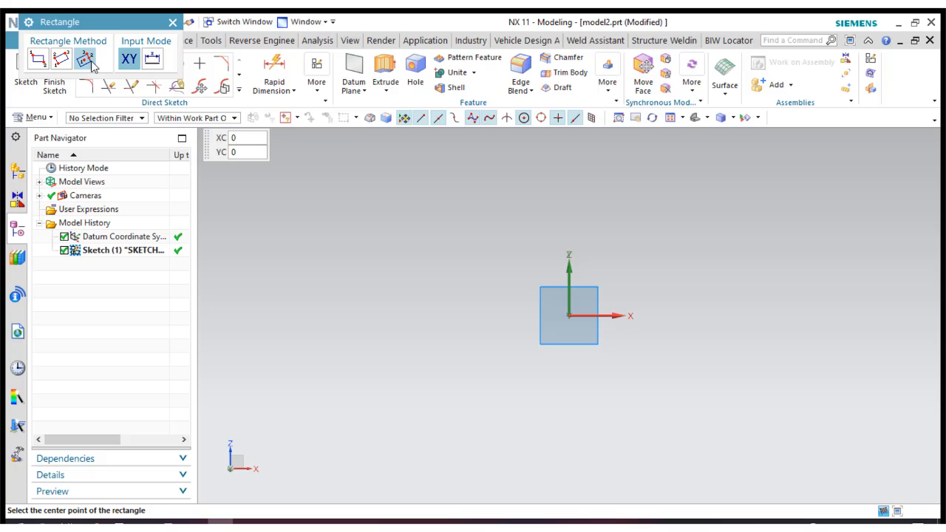
{"action": "left_click", "coordinate": [568, 315]}
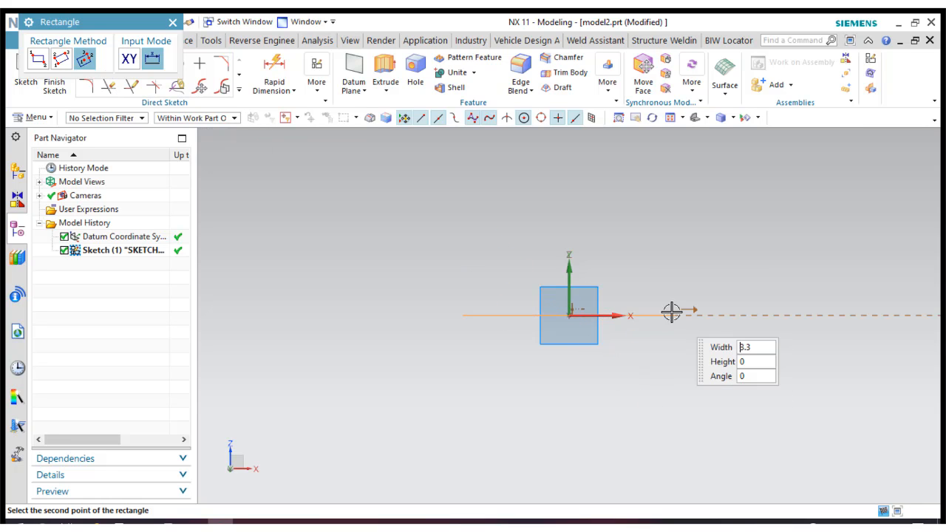
{"action": "left_click", "coordinate": [662, 317]}
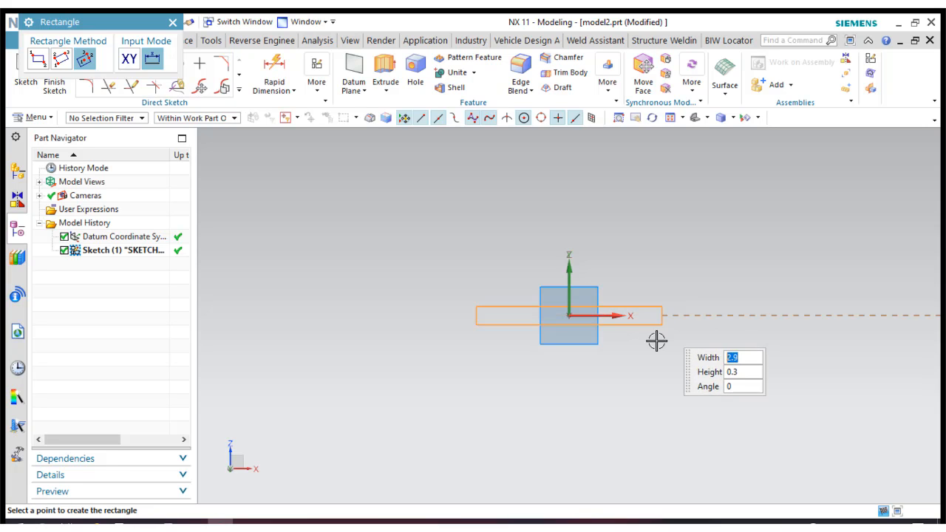
{"action": "left_click", "coordinate": [640, 461]}
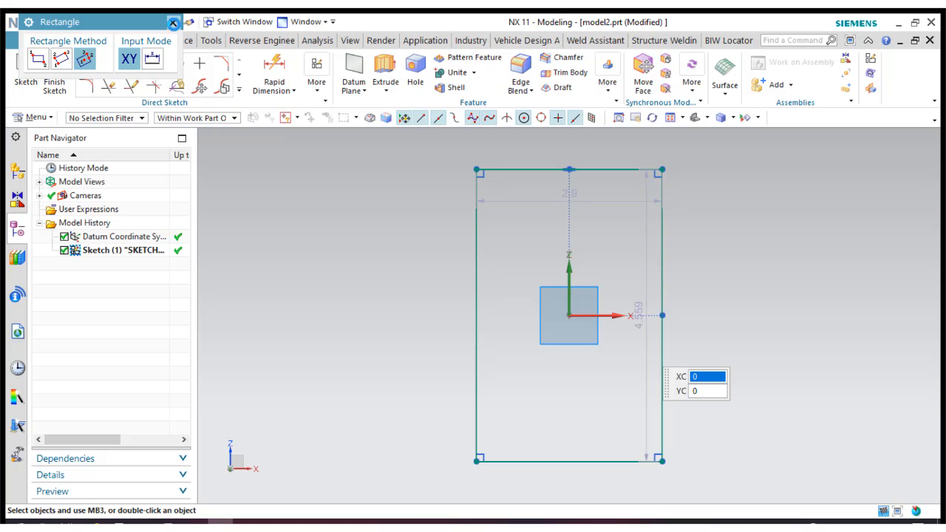
{"action": "left_click", "coordinate": [173, 23]}
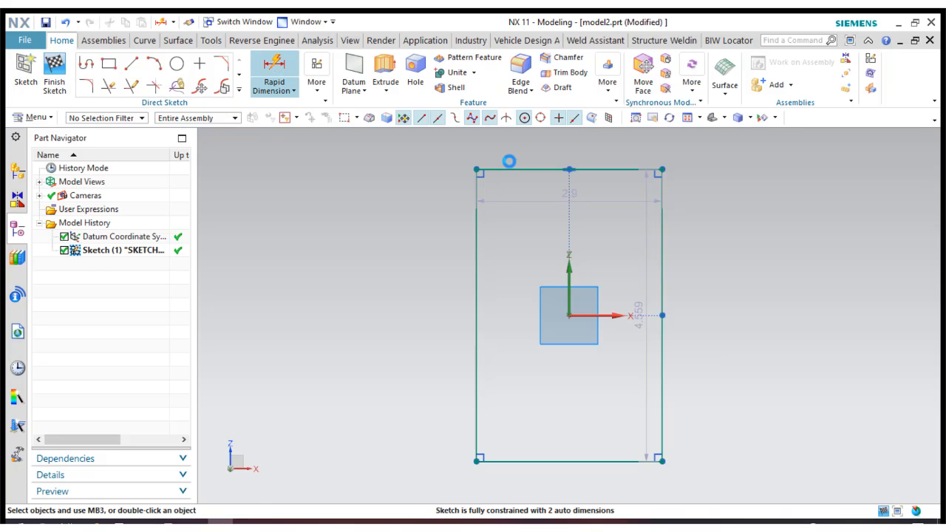
- Dimension the rectangle's height between its upper and lower edges and set it to 8
{"action": "left_click", "coordinate": [515, 170]}
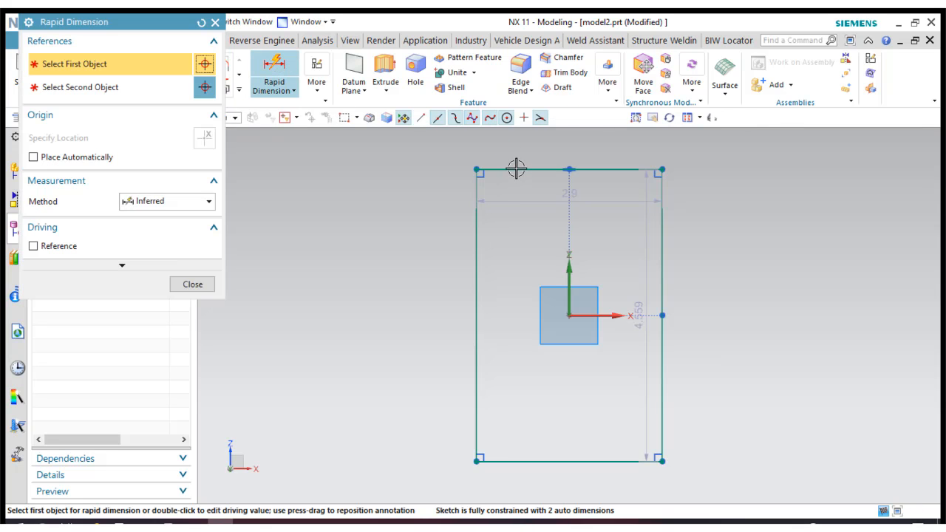
{"action": "left_click", "coordinate": [524, 462]}
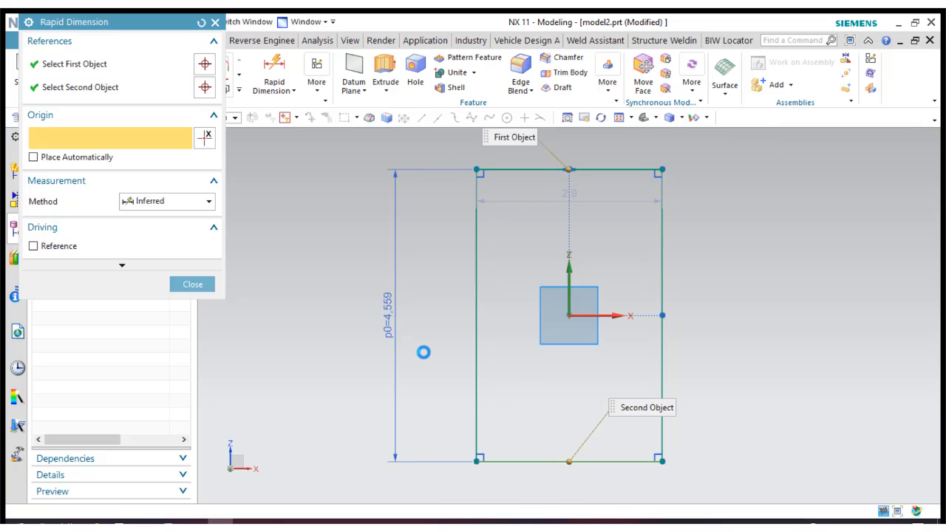
{"action": "left_click", "coordinate": [424, 352]}
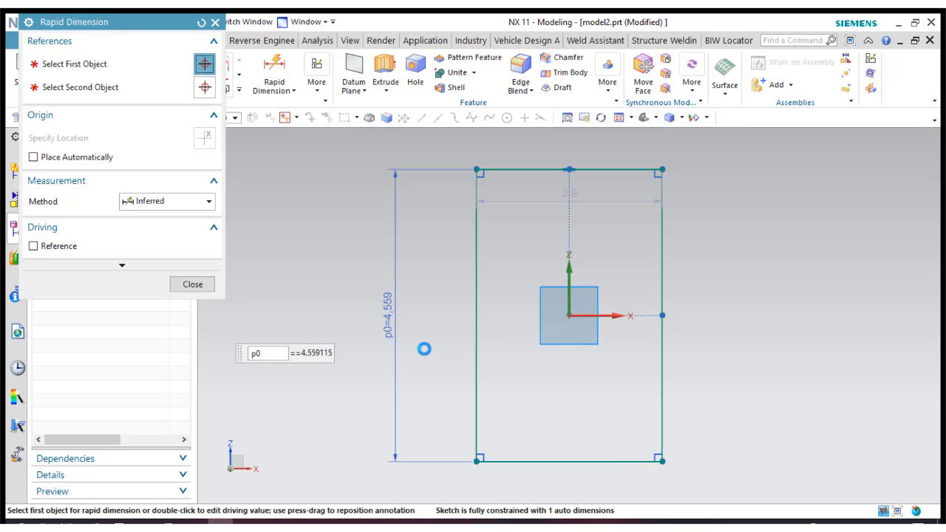
{"action": "type", "text": "8"}
{"action": "key", "text": "Return"}
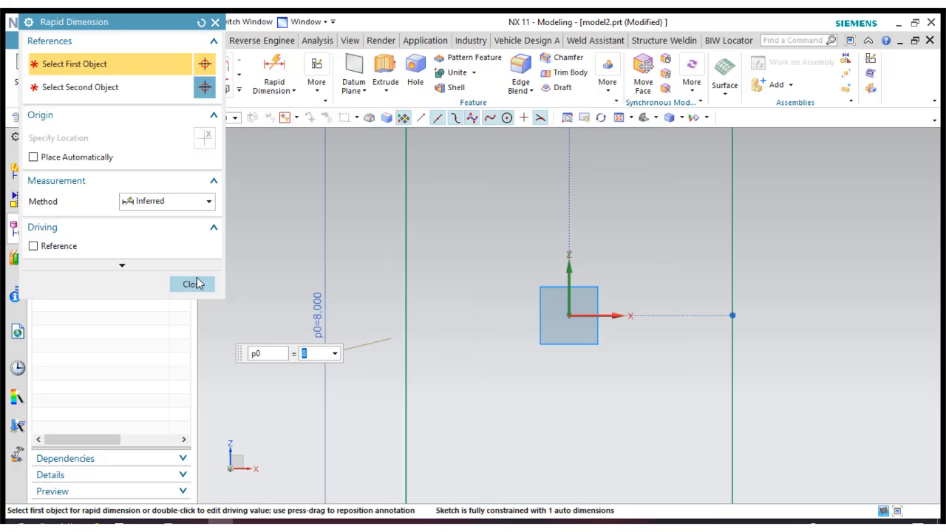
{"action": "left_click", "coordinate": [193, 284]}
- Dimension the rectangle's width between its two vertical edges and set it to 6
{"action": "left_click", "coordinate": [275, 69]}
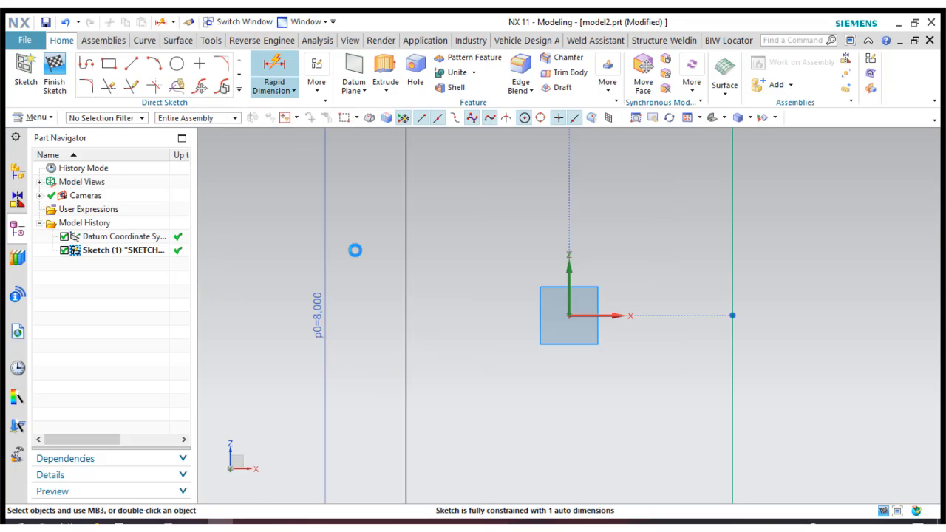
{"action": "left_click", "coordinate": [406, 316]}
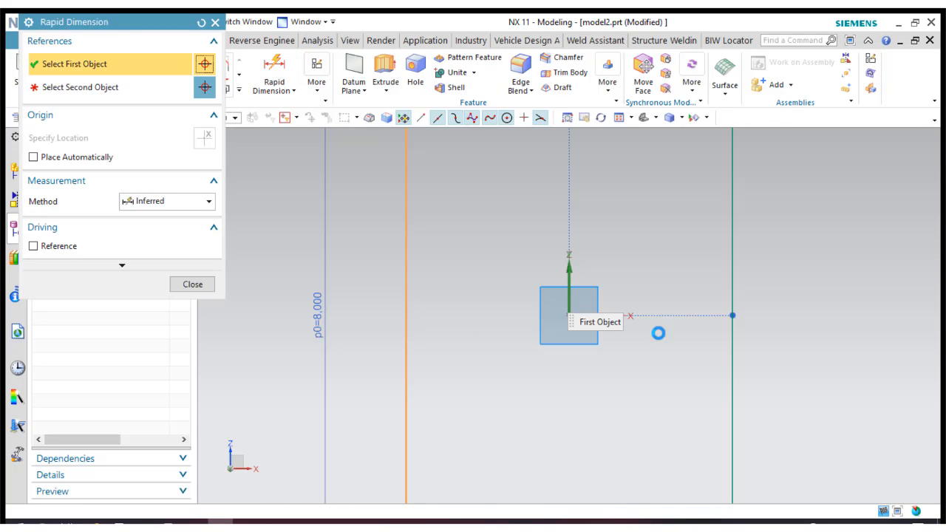
{"action": "left_click", "coordinate": [731, 315]}
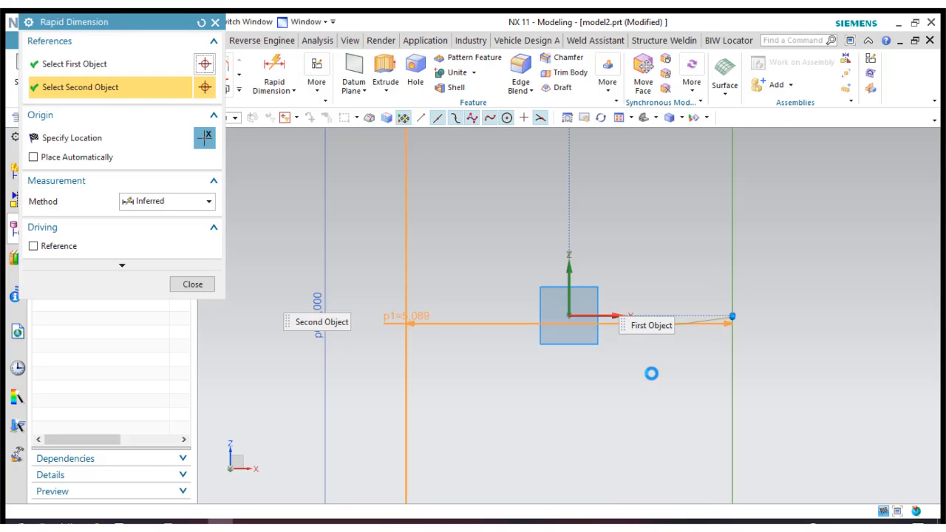
{"action": "left_click", "coordinate": [569, 405]}
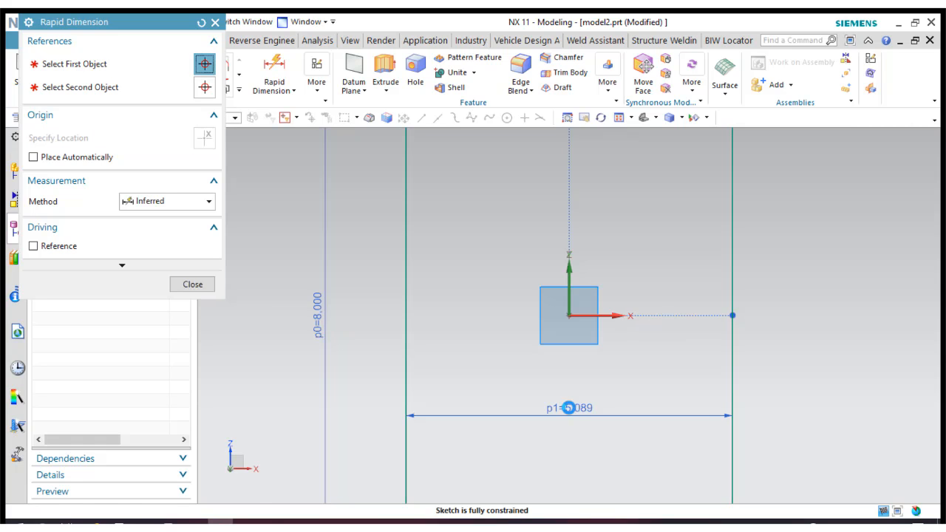
{"action": "double_click", "coordinate": [568, 408]}
{"action": "type", "text": "6"}
{"action": "key", "text": "Return"}
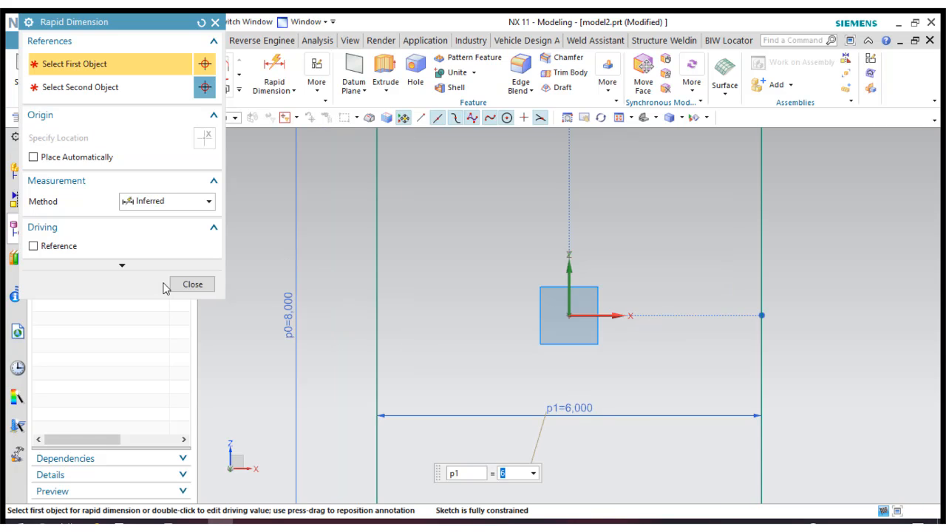
{"action": "left_click", "coordinate": [191, 283]}
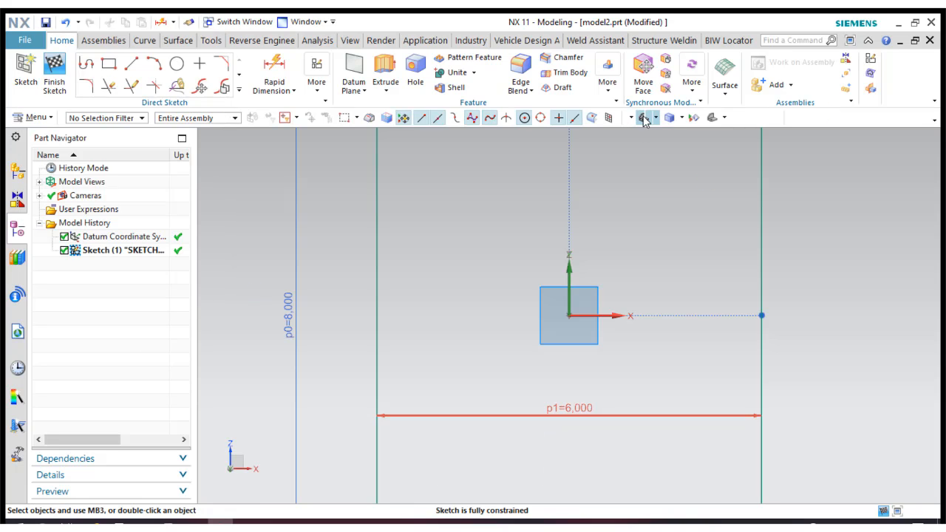
- Move the rectangle's width dimension below its lower edge and fit the whole sketch in the view
{"action": "left_click", "coordinate": [673, 119]}
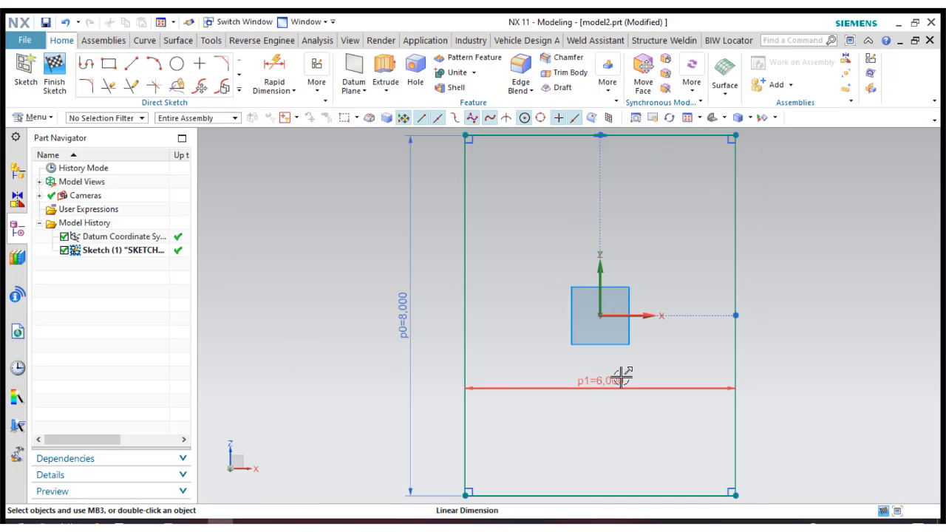
{"action": "left_click_drag", "start_coordinate": [620, 400], "coordinate": [614, 495]}
{"action": "scroll", "coordinate": [619, 453], "scroll_direction": "down", "scroll_amount": 2}
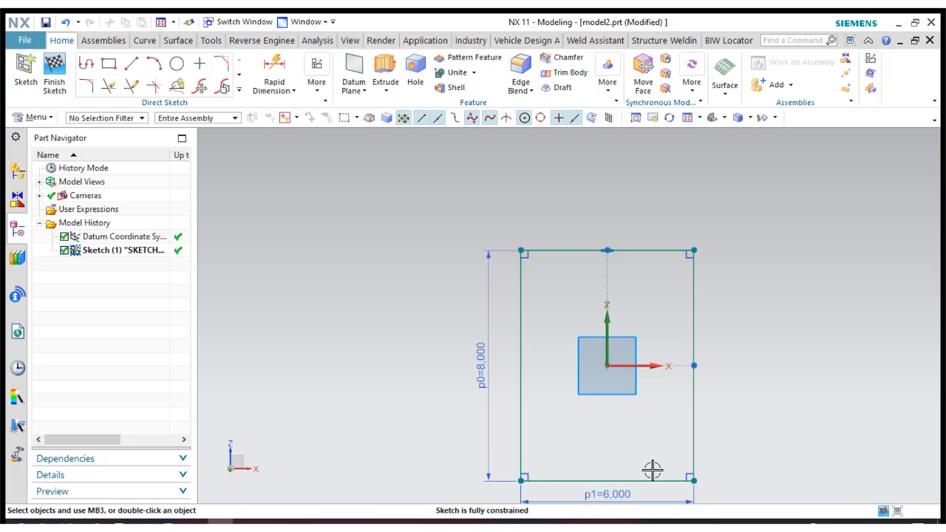
{"action": "left_click", "coordinate": [688, 118]}
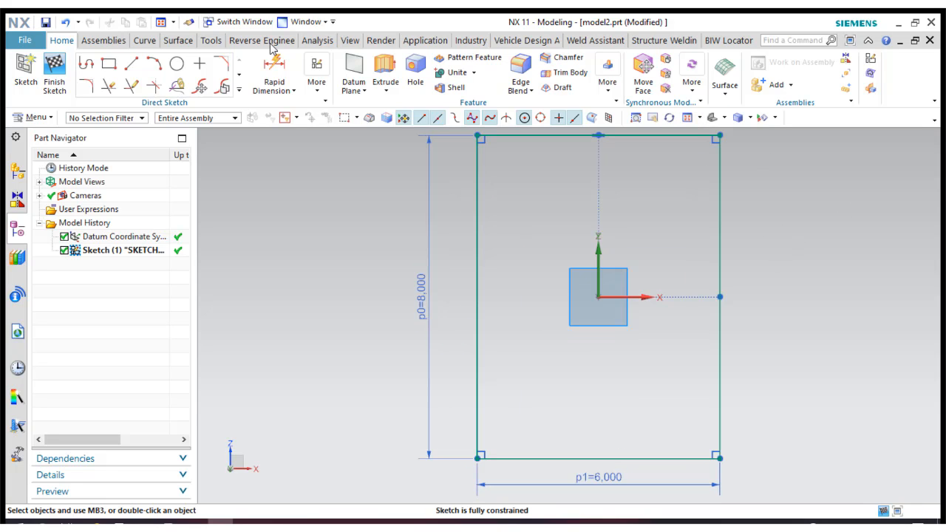
- Draw a circle of about 5.5 diameter at the origin and another of about 3.2 outside the rectangle's upper right
{"action": "left_click", "coordinate": [178, 66]}
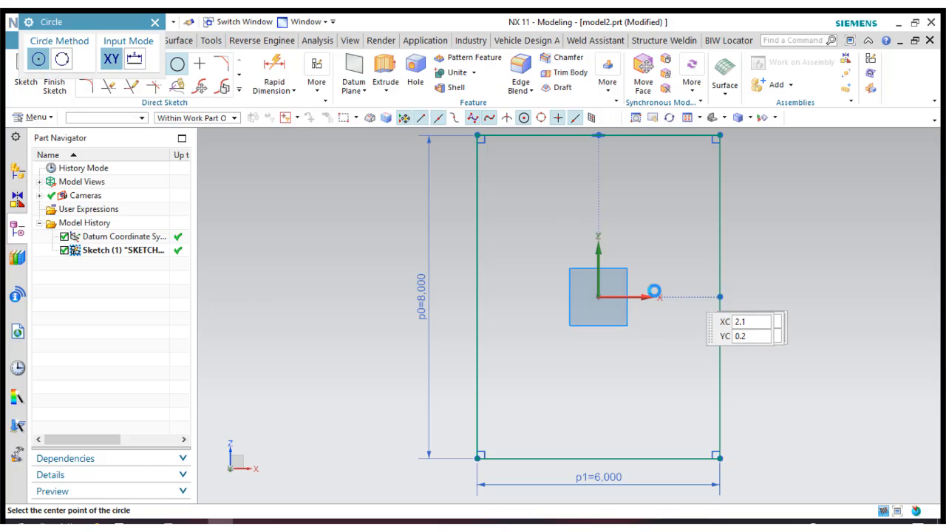
{"action": "left_click", "coordinate": [597, 295]}
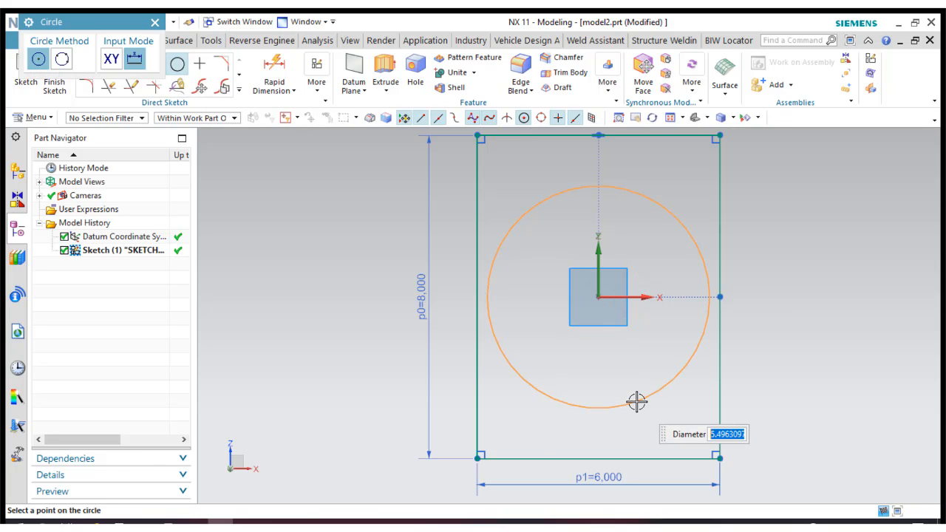
{"action": "left_click", "coordinate": [636, 399]}
{"action": "left_click", "coordinate": [823, 221]}
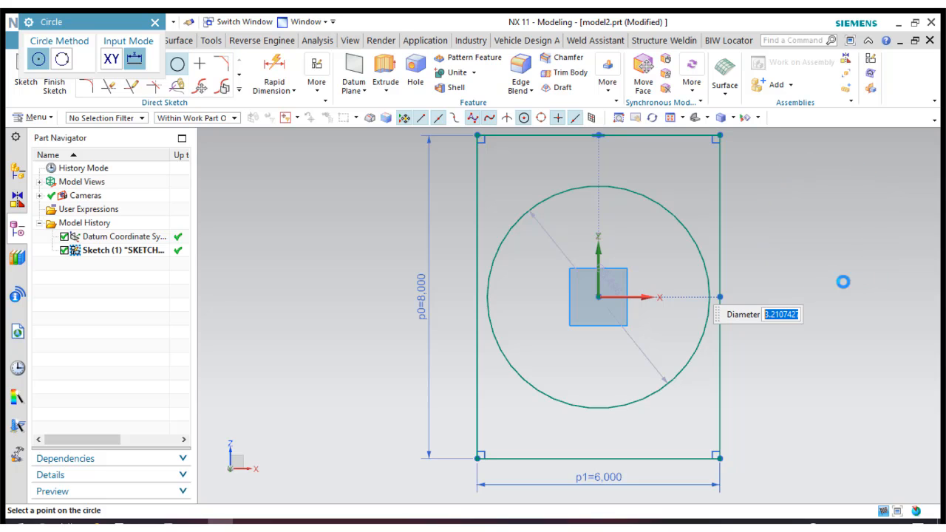
{"action": "left_click", "coordinate": [843, 279]}
{"action": "left_click", "coordinate": [159, 24]}
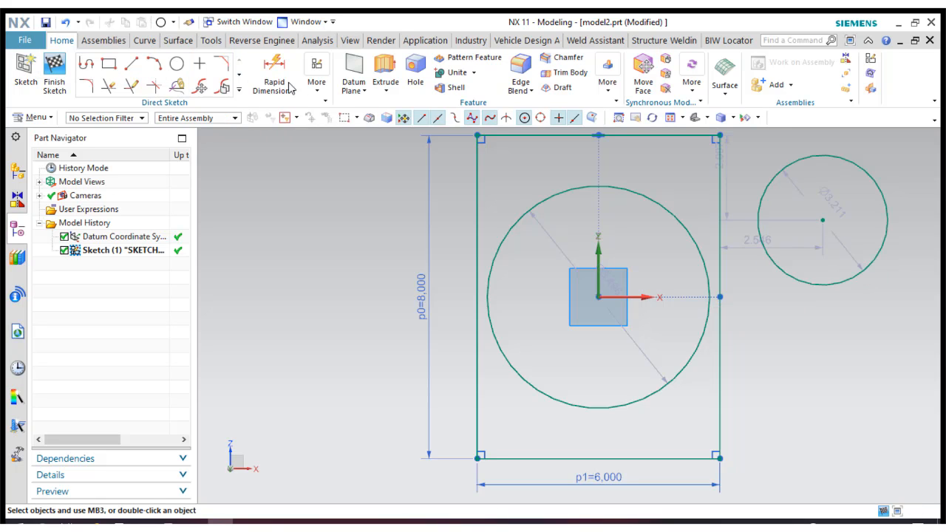
- Add a diameter dimension to the circle centred on the origin and set it to 4
{"action": "left_click", "coordinate": [273, 63]}
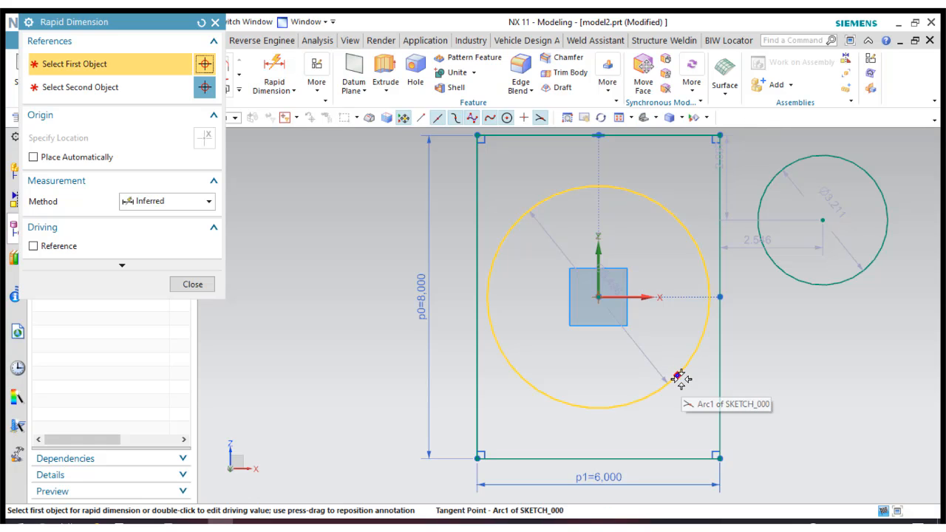
{"action": "left_click", "coordinate": [679, 378]}
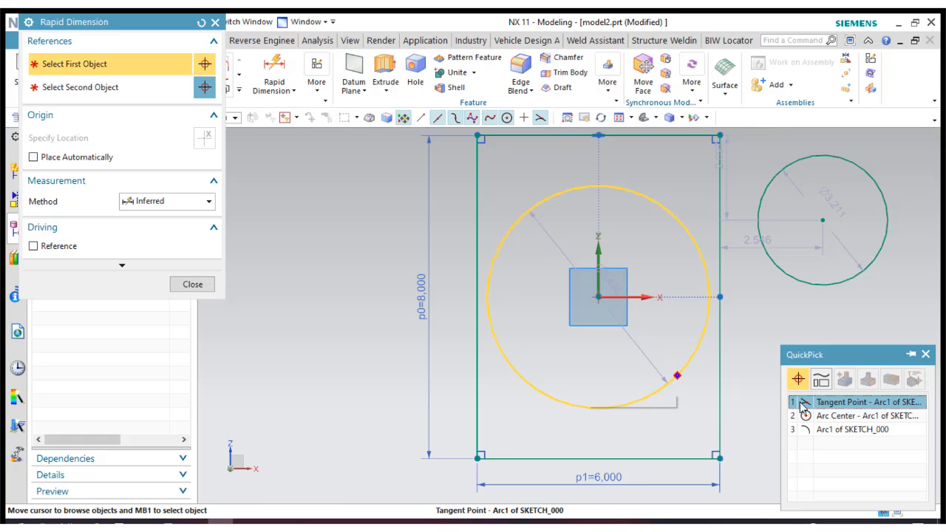
{"action": "left_click", "coordinate": [695, 361]}
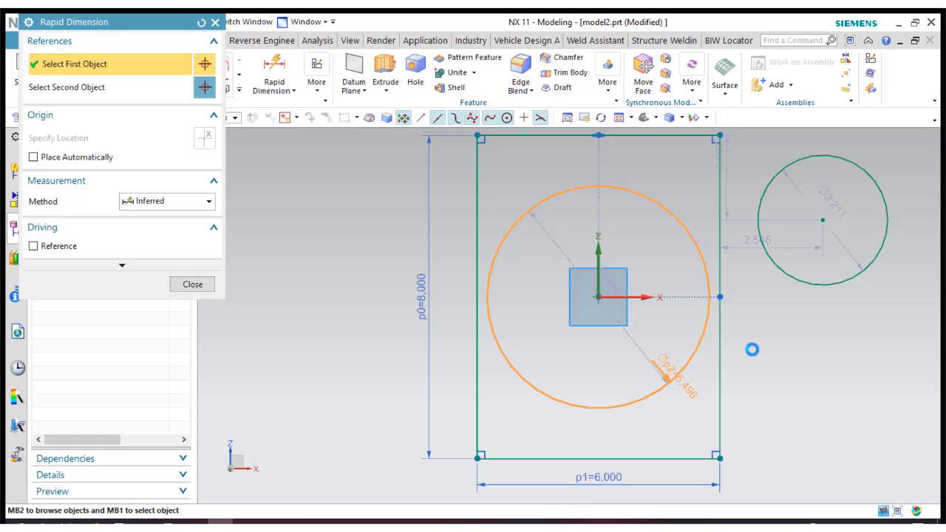
{"action": "left_click", "coordinate": [799, 359]}
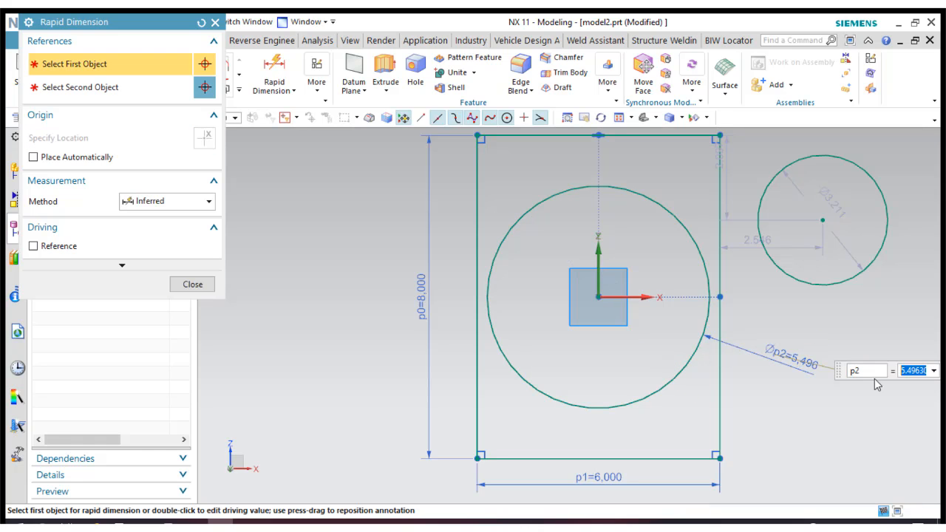
{"action": "type", "text": "4"}
{"action": "key", "text": "Return"}
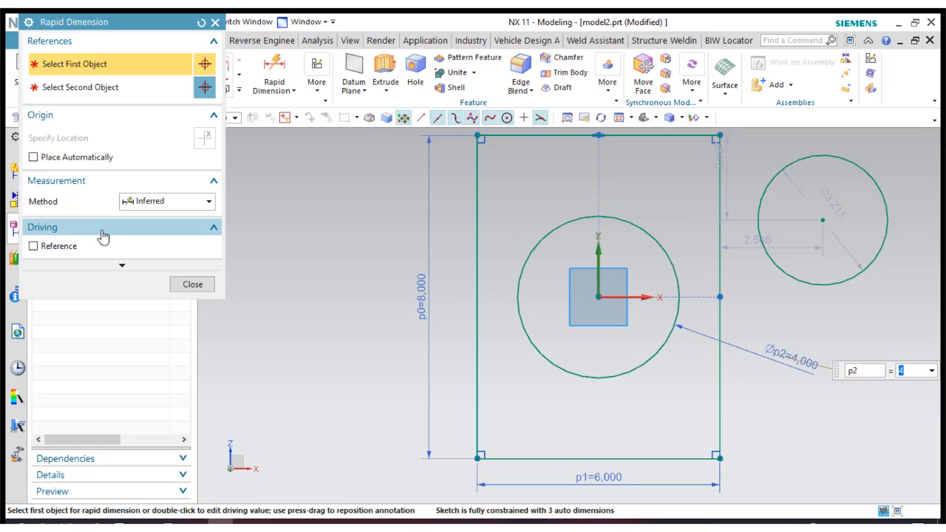
{"action": "left_click", "coordinate": [192, 284]}
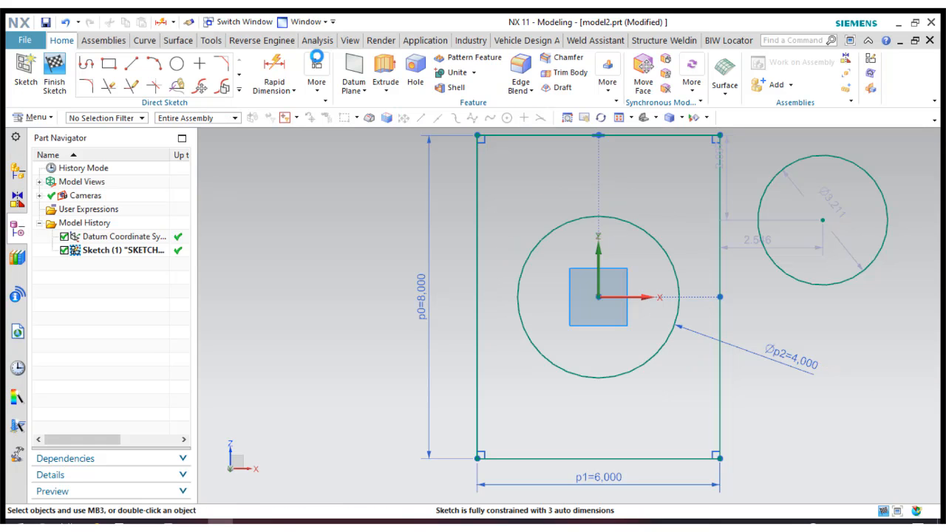
- Add a diameter dimension to the circle outside the rectangle and set it to 2
{"action": "left_click", "coordinate": [274, 66]}
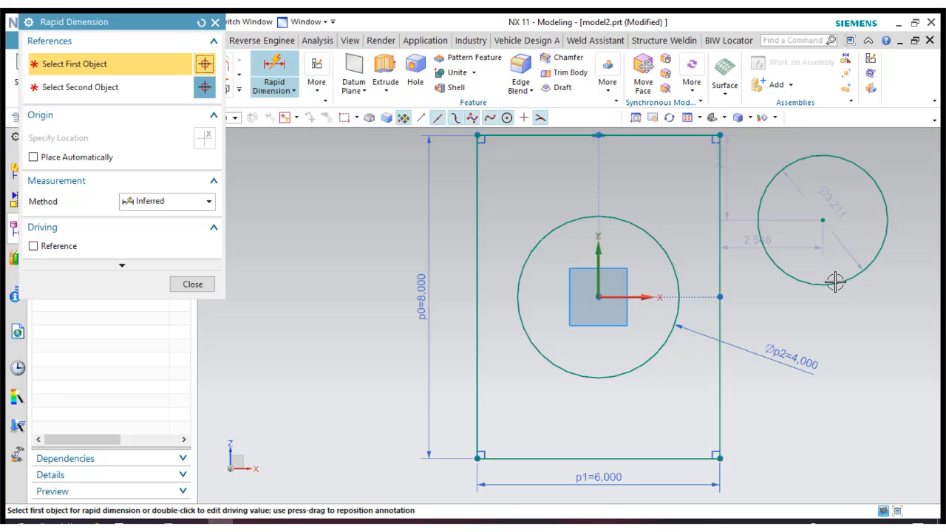
{"action": "left_click", "coordinate": [834, 281]}
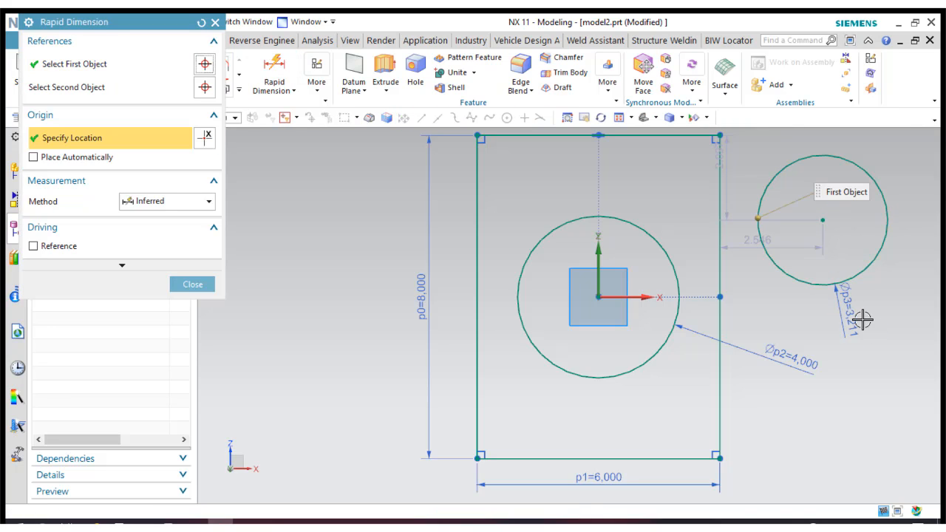
{"action": "left_click", "coordinate": [862, 318]}
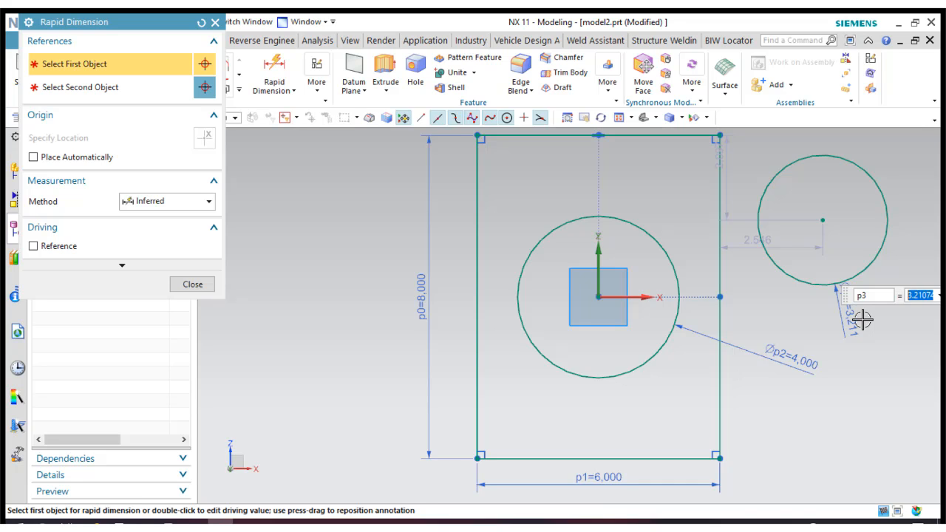
{"action": "type", "text": "2"}
{"action": "key", "text": "Return"}
{"action": "left_click", "coordinate": [191, 283]}
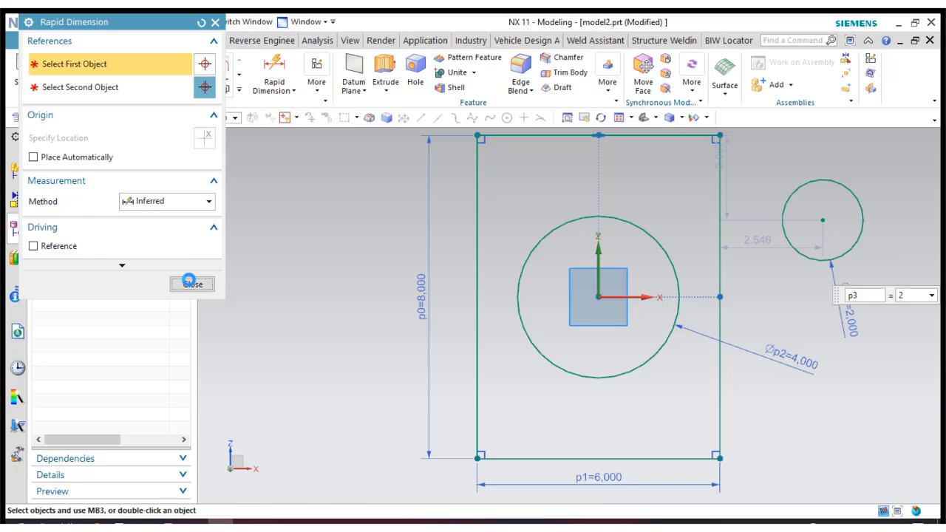
- Make the 2-diameter circle concentric with the 4-diameter circle and move the larger circle's dimension level with its centre, beyond the rectangle's right edge
{"action": "left_click", "coordinate": [317, 83]}
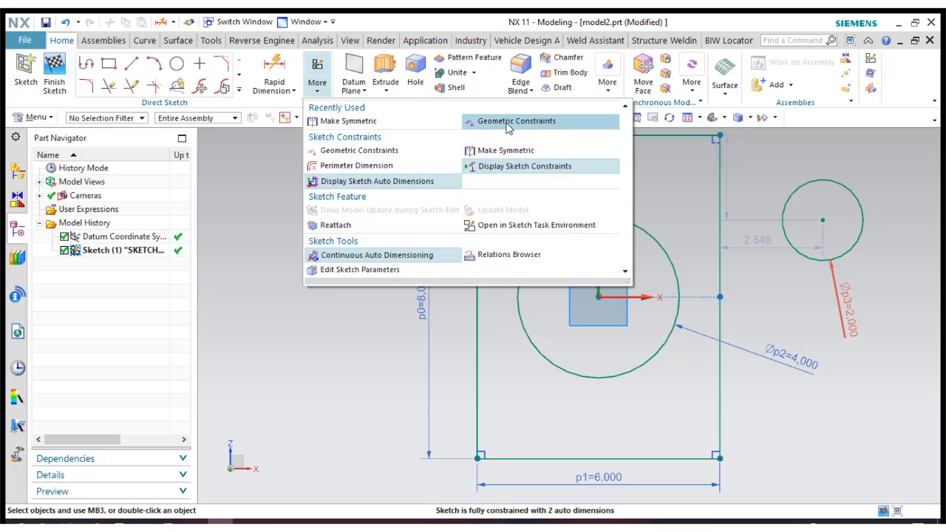
{"action": "left_click", "coordinate": [533, 121]}
{"action": "left_click", "coordinate": [135, 91]}
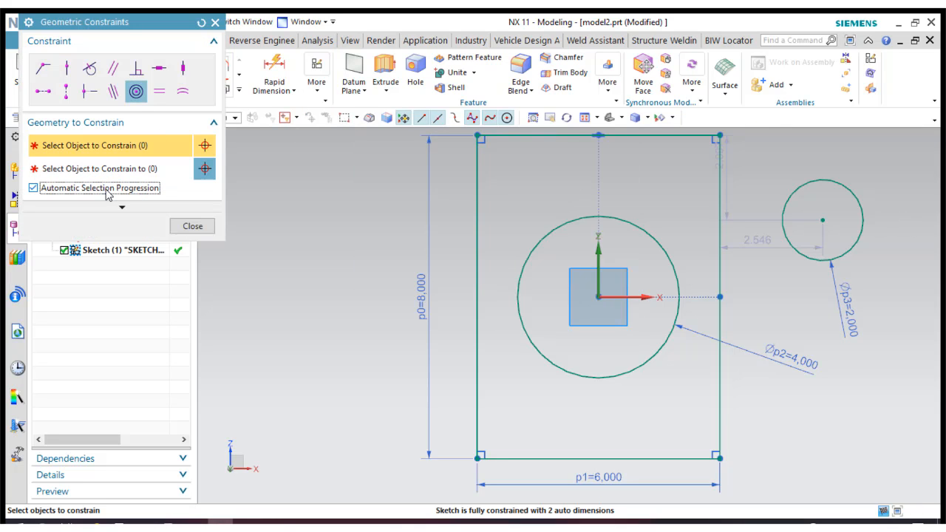
{"action": "left_click", "coordinate": [782, 219]}
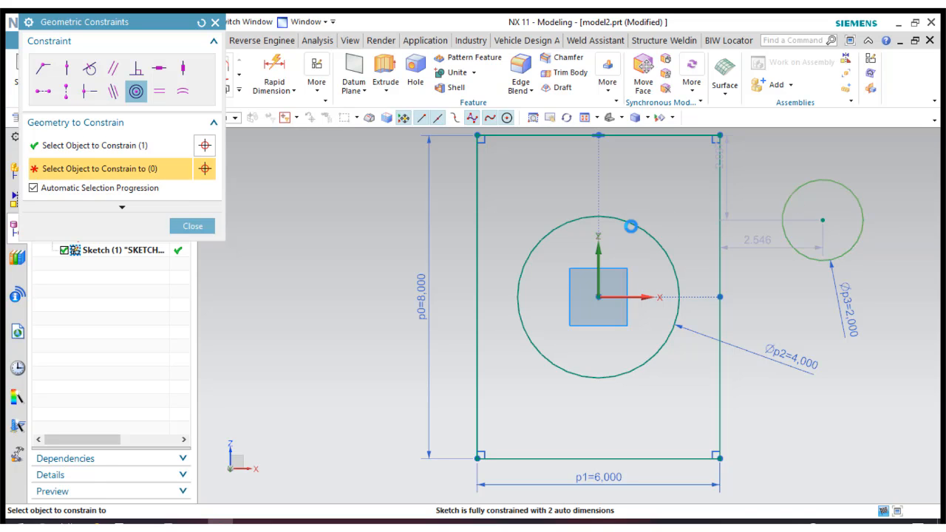
{"action": "left_click", "coordinate": [629, 226]}
{"action": "left_click", "coordinate": [192, 226]}
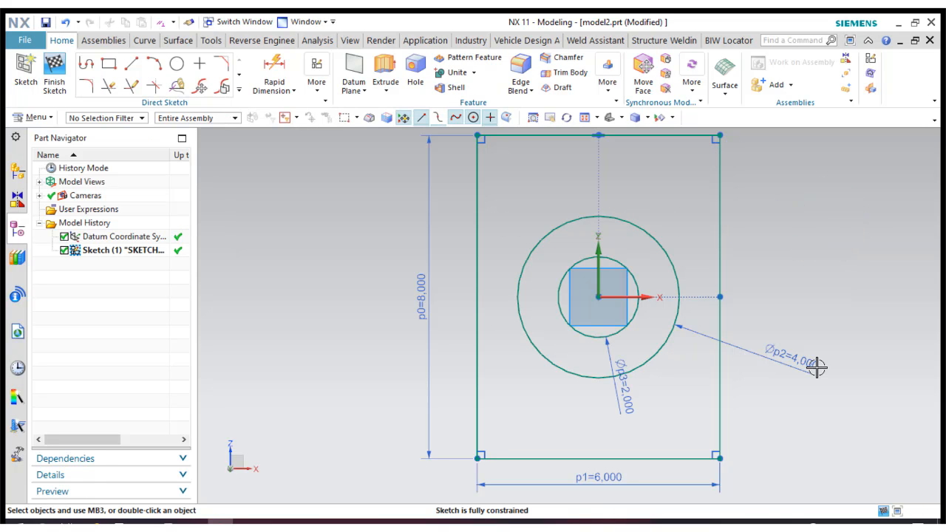
{"action": "left_click_drag", "start_coordinate": [812, 365], "coordinate": [764, 293]}
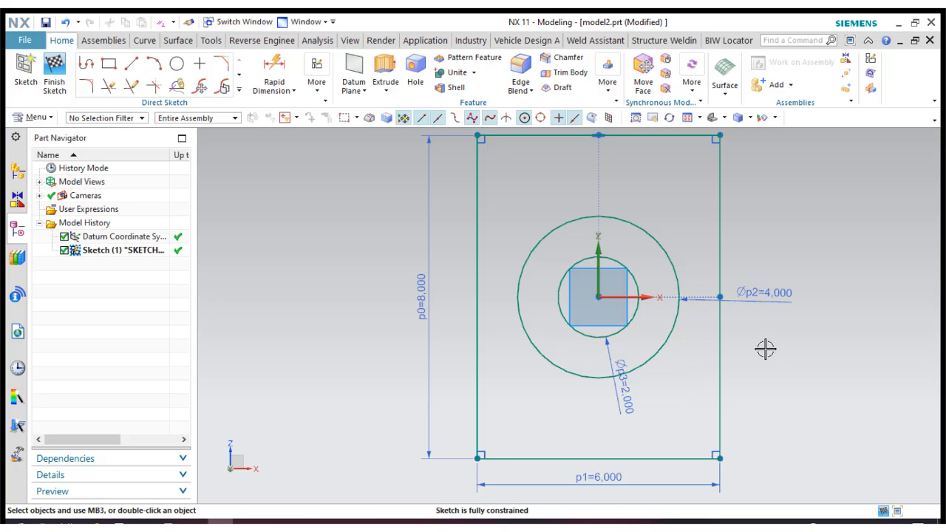
{"action": "left_click", "coordinate": [688, 118]}
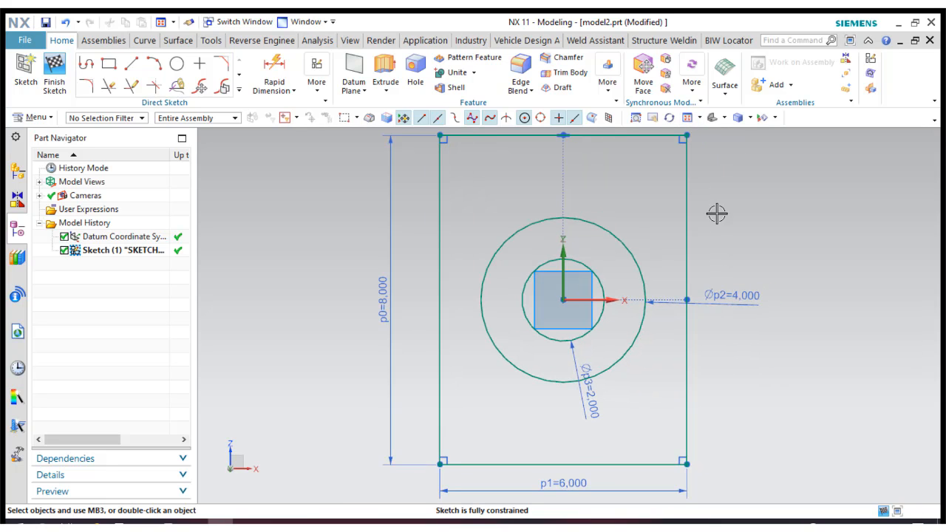
- Draw two horizontally aligned circles inside the rectangle's upper corners, about 0.86 diameter at the left and about 0.79 at the right
{"action": "left_click", "coordinate": [178, 64]}
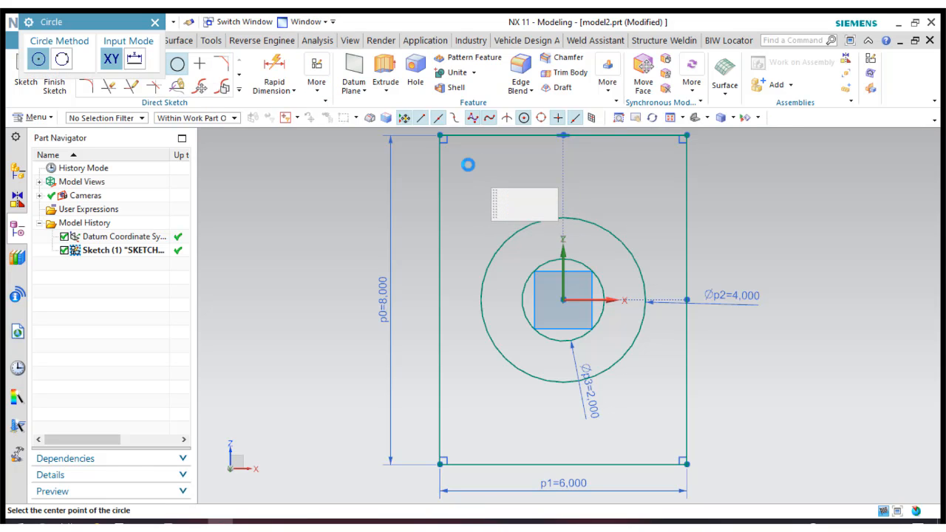
{"action": "left_click", "coordinate": [467, 168]}
{"action": "left_click", "coordinate": [490, 181]}
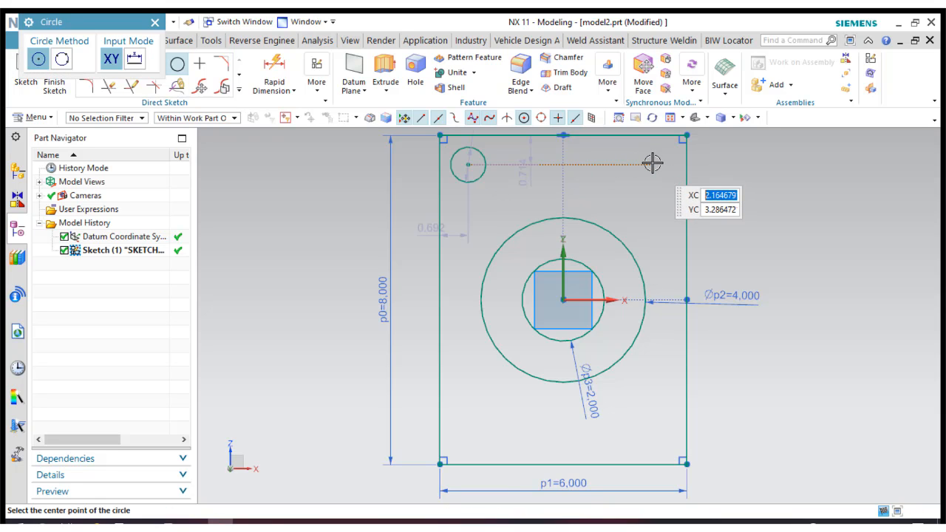
{"action": "left_click", "coordinate": [652, 163]}
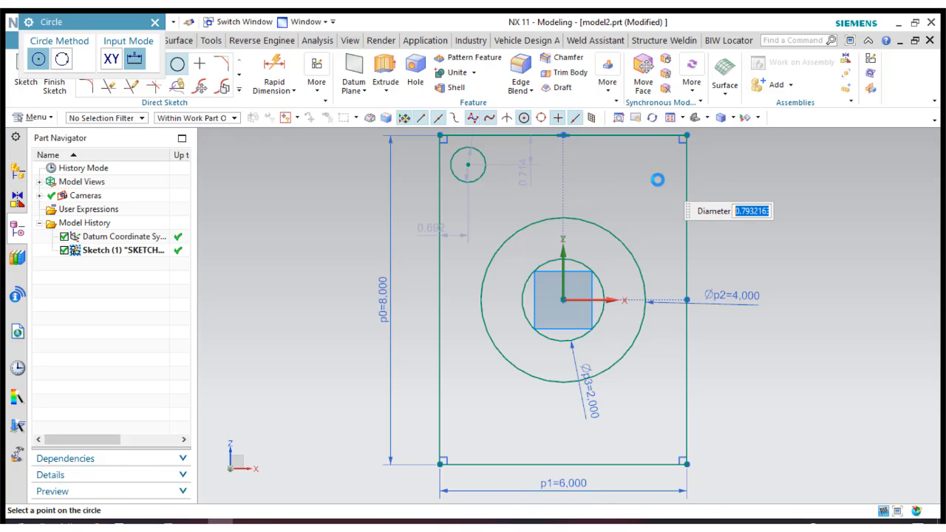
{"action": "left_click", "coordinate": [657, 180]}
{"action": "left_click", "coordinate": [154, 22]}
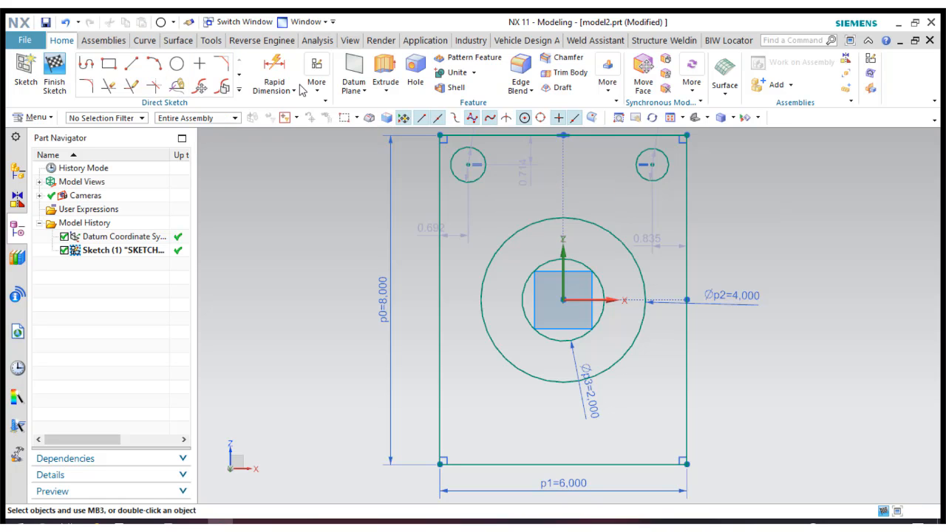
- Add a diameter dimension to the circle in the rectangle's upper-left corner and set it to 1
{"action": "left_click", "coordinate": [274, 74]}
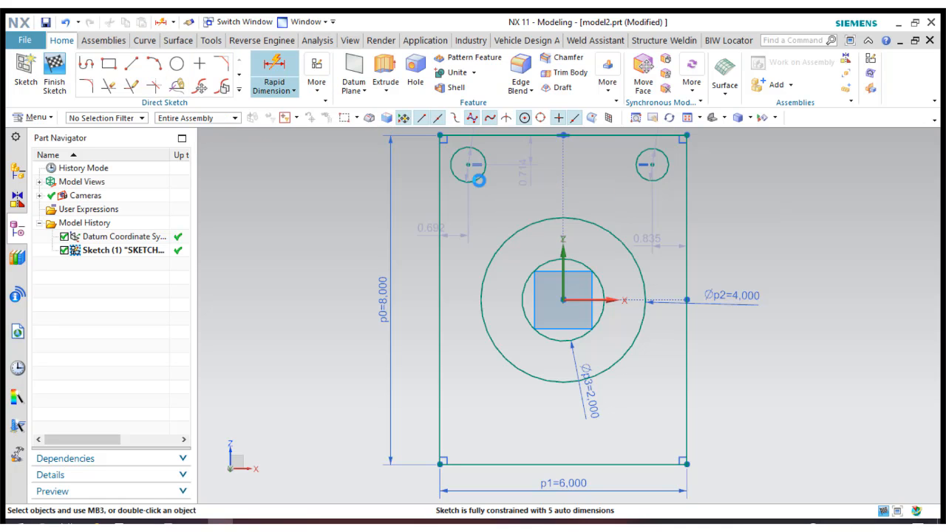
{"action": "left_click", "coordinate": [449, 182]}
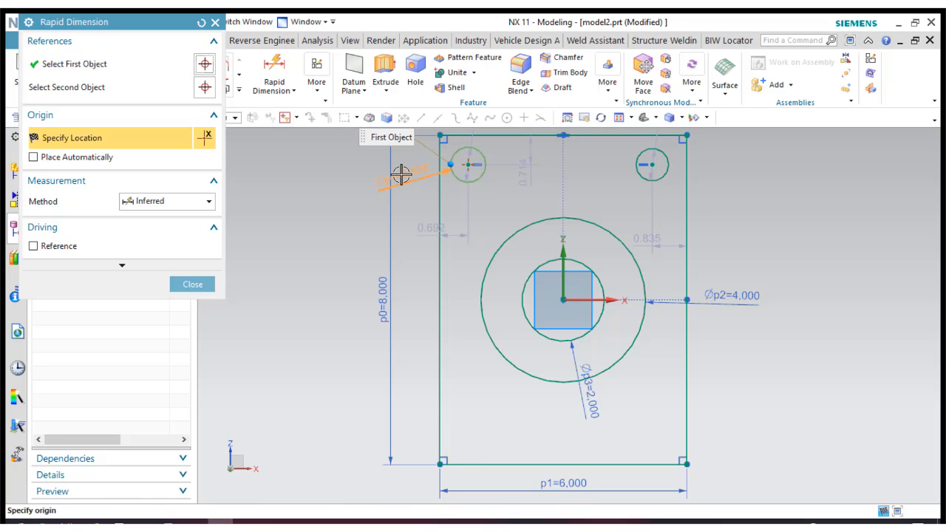
{"action": "left_click", "coordinate": [400, 174]}
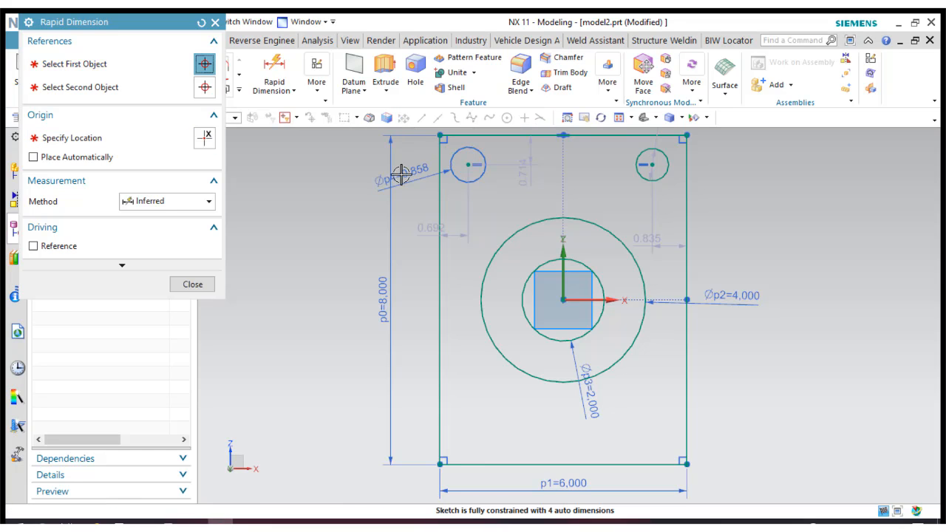
{"action": "type", "text": "1"}
{"action": "key", "text": "Return"}
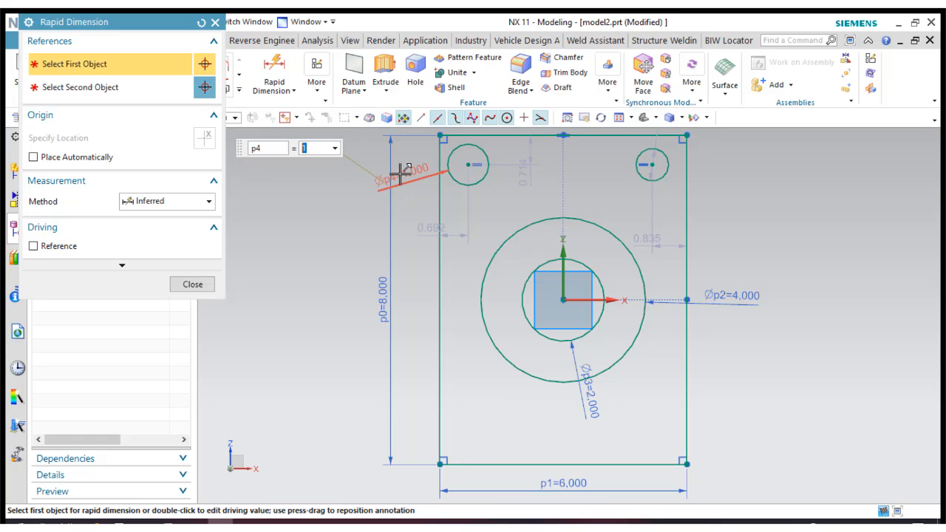
{"action": "left_click", "coordinate": [192, 284]}
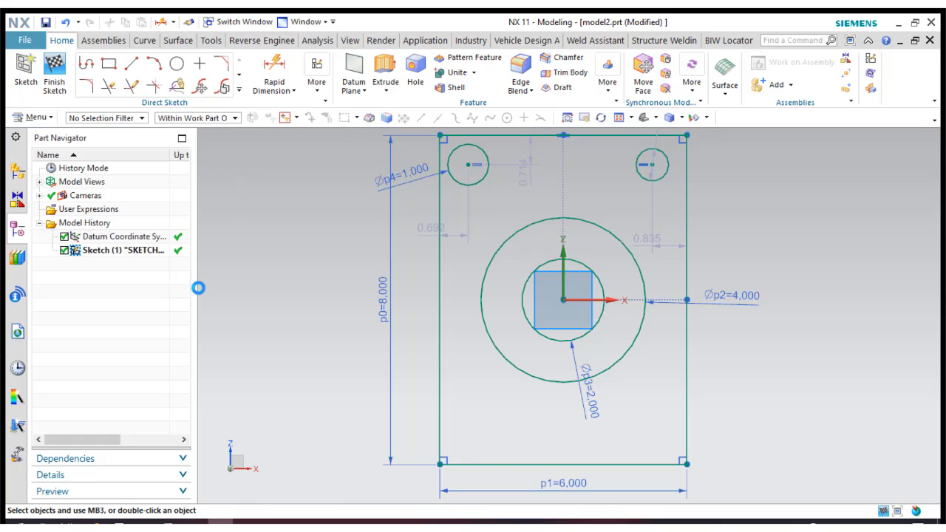
- Dimension the upper-left circle's centre 1 from the rectangle's left edge and place the dimension above the top edge
{"action": "left_click", "coordinate": [275, 66]}
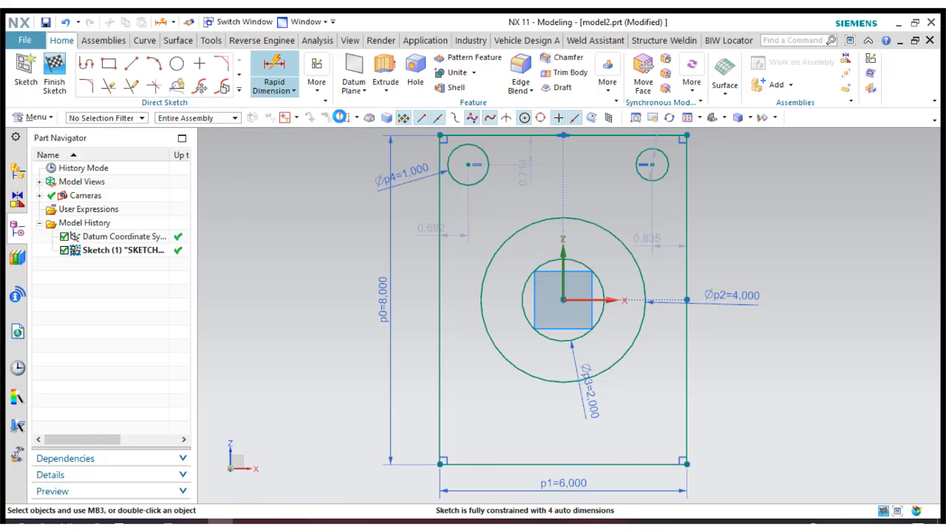
{"action": "left_click", "coordinate": [468, 166]}
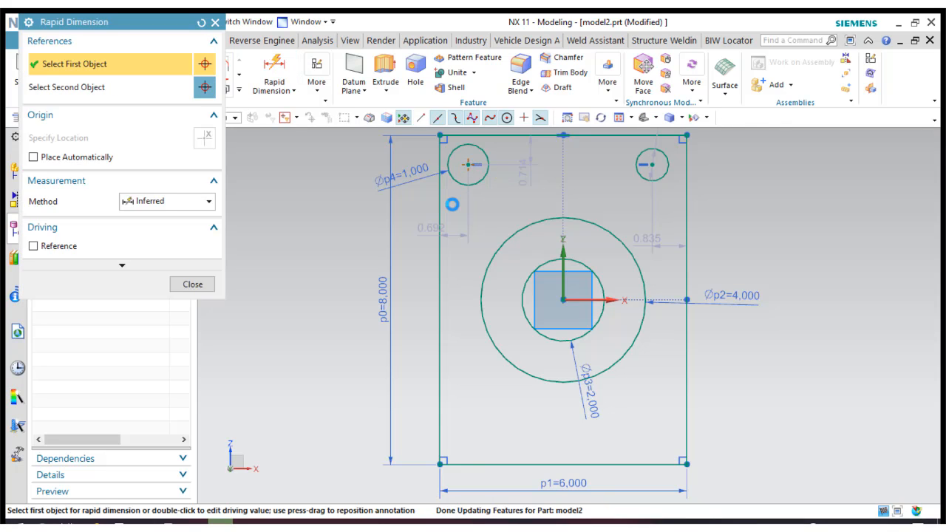
{"action": "left_click", "coordinate": [438, 207]}
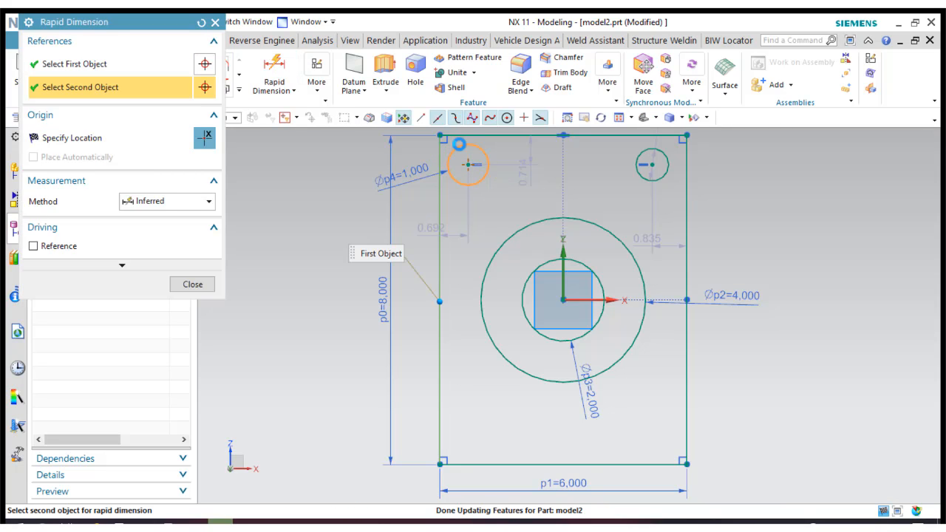
{"action": "left_click", "coordinate": [460, 136]}
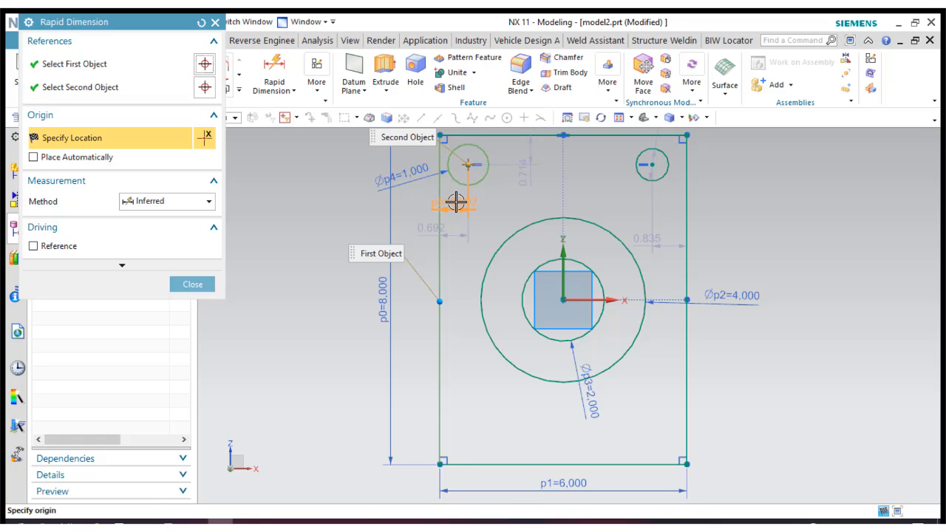
{"action": "left_click", "coordinate": [456, 202]}
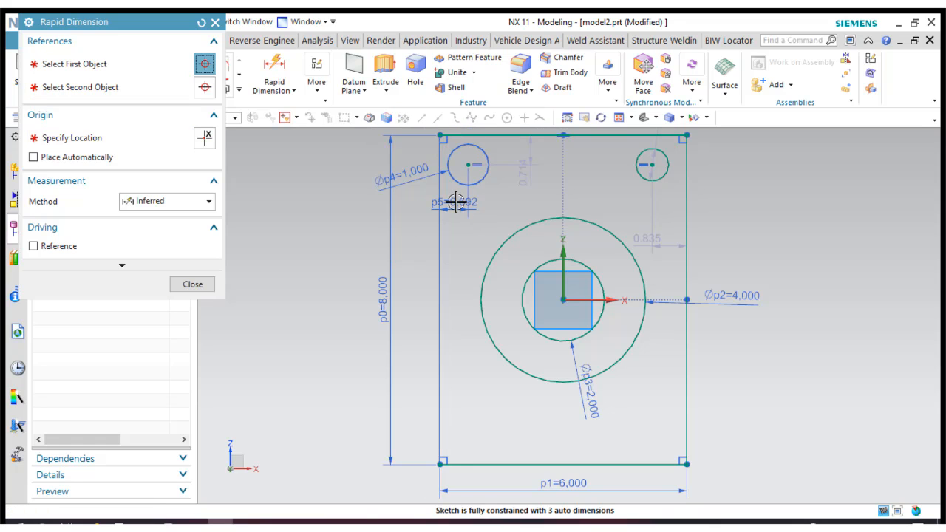
{"action": "type", "text": "1"}
{"action": "key", "text": "Return"}
{"action": "scroll", "coordinate": [583, 248], "scroll_direction": "down", "scroll_amount": 2}
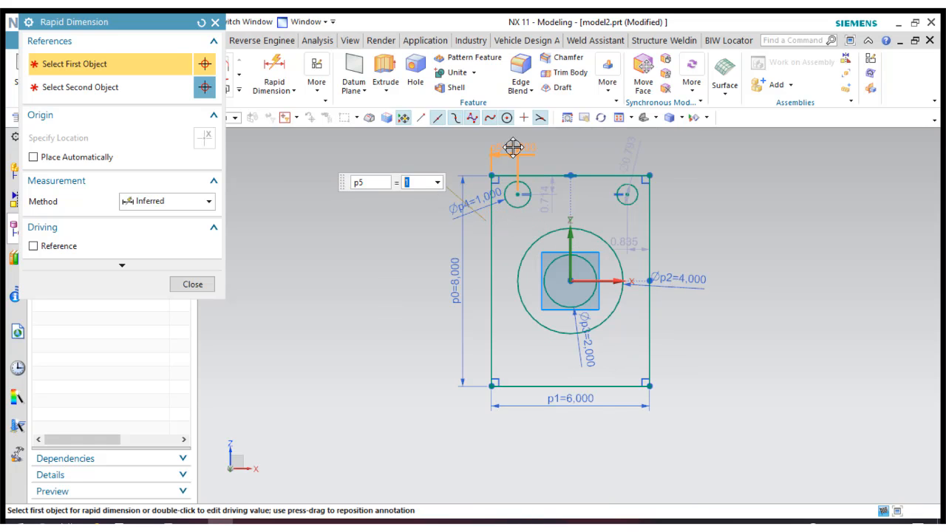
{"action": "left_click_drag", "start_coordinate": [512, 147], "coordinate": [512, 147]}
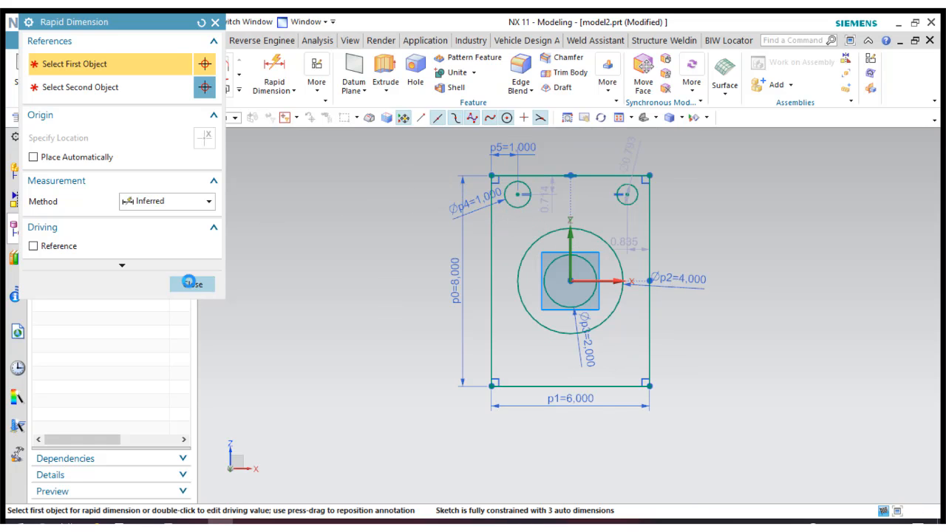
{"action": "left_click", "coordinate": [190, 283]}
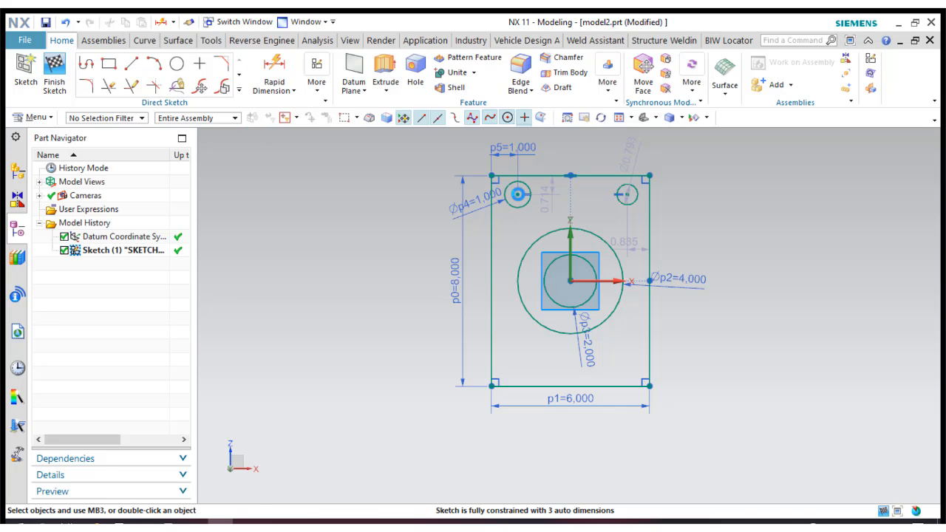
- Dimension the horizontal distance between the centres of the two small upper circles and set it to 4
{"action": "key", "text": "d"}
{"action": "left_click", "coordinate": [517, 194]}
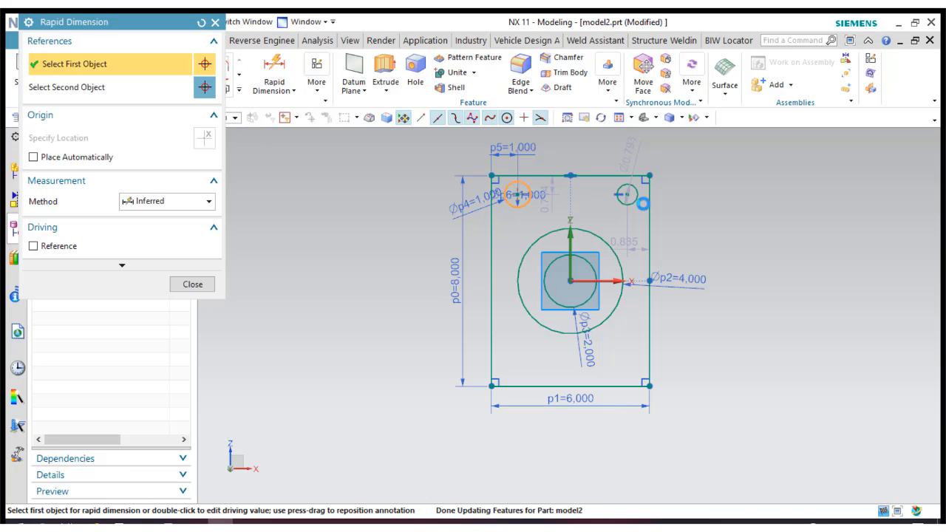
{"action": "left_click", "coordinate": [626, 194]}
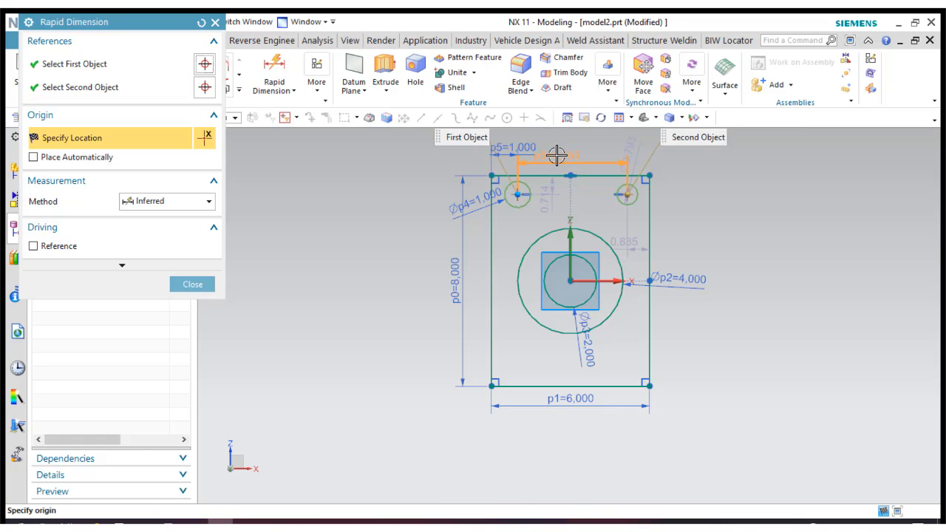
{"action": "left_click", "coordinate": [556, 155]}
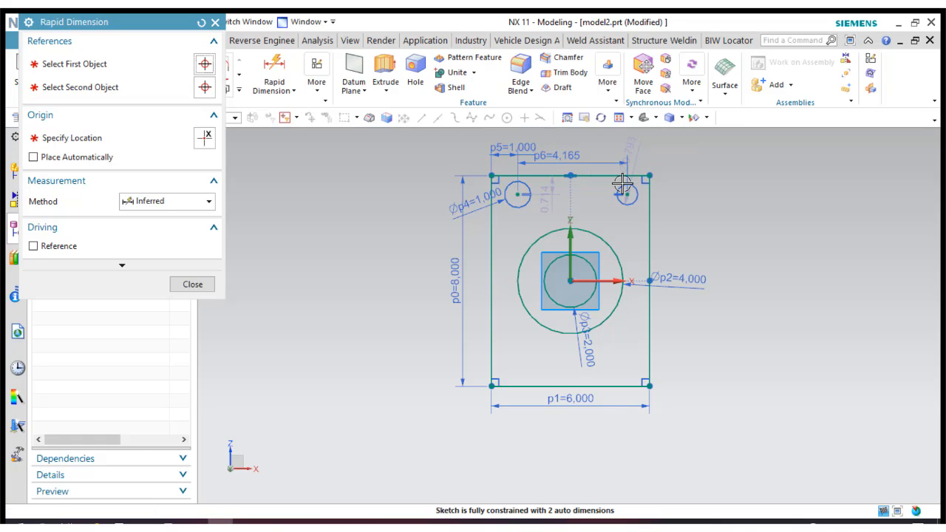
{"action": "type", "text": "4"}
{"action": "key", "text": "Return"}
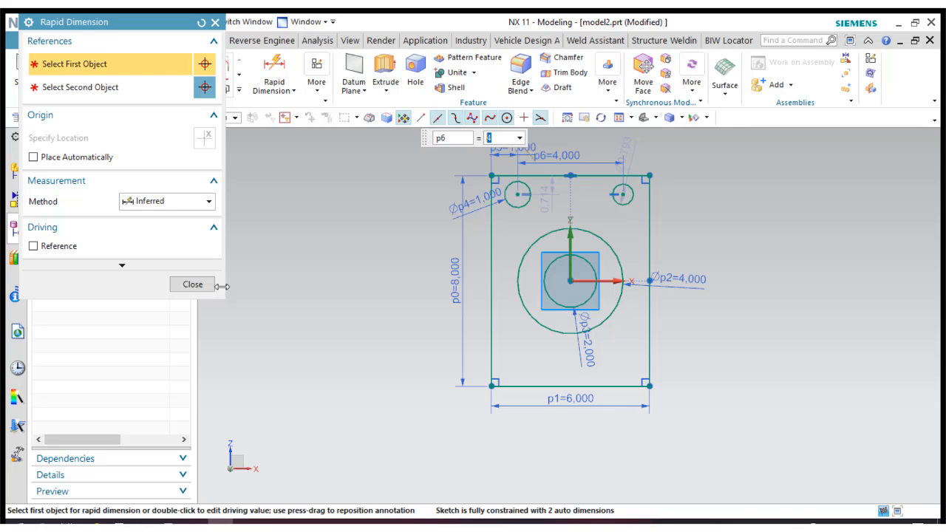
{"action": "left_click", "coordinate": [199, 284]}
- Apply an Equal Radius constraint between the two small upper circles
{"action": "left_click", "coordinate": [321, 94]}
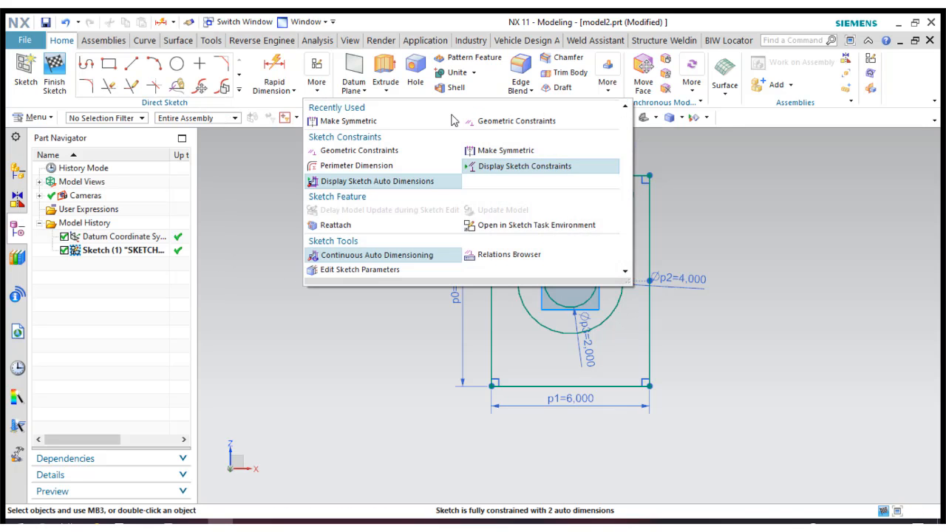
{"action": "left_click", "coordinate": [506, 121]}
{"action": "left_click", "coordinate": [182, 91]}
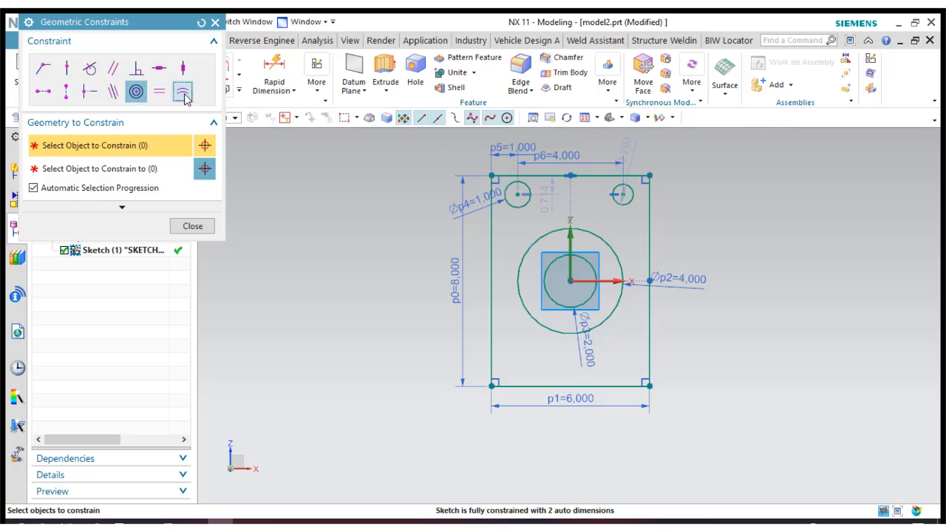
{"action": "left_click", "coordinate": [510, 201]}
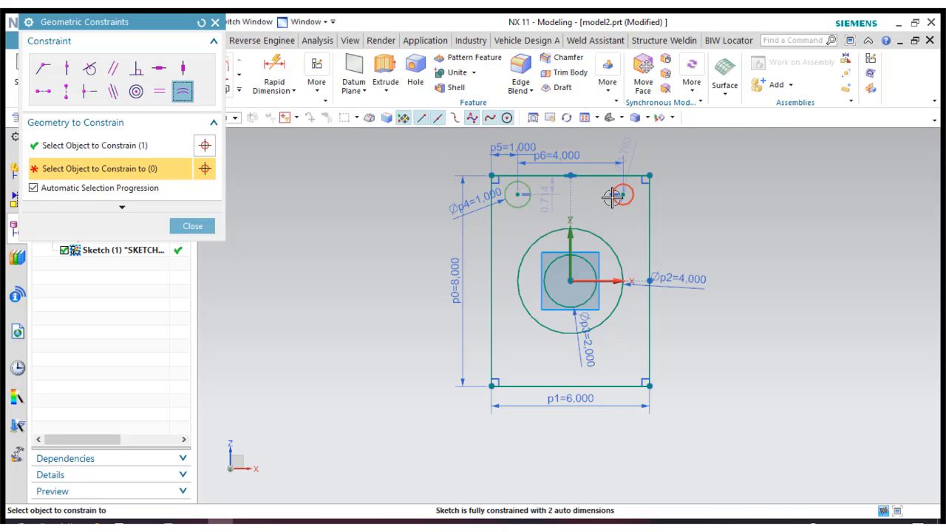
{"action": "left_click", "coordinate": [613, 200]}
{"action": "left_click", "coordinate": [192, 226]}
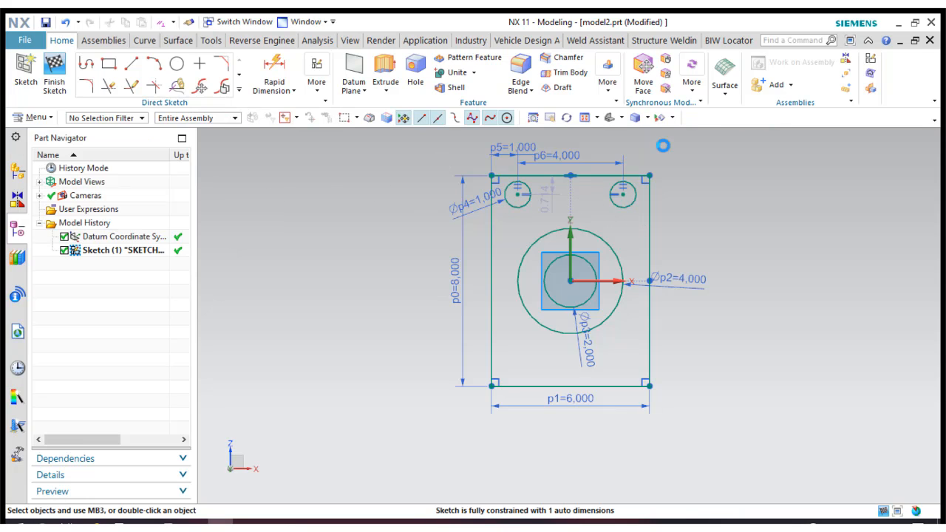
- Dimension the vertical distance from the upper-left circle's centre to the rectangle's top edge and set it to 1
{"action": "left_click", "coordinate": [296, 74]}
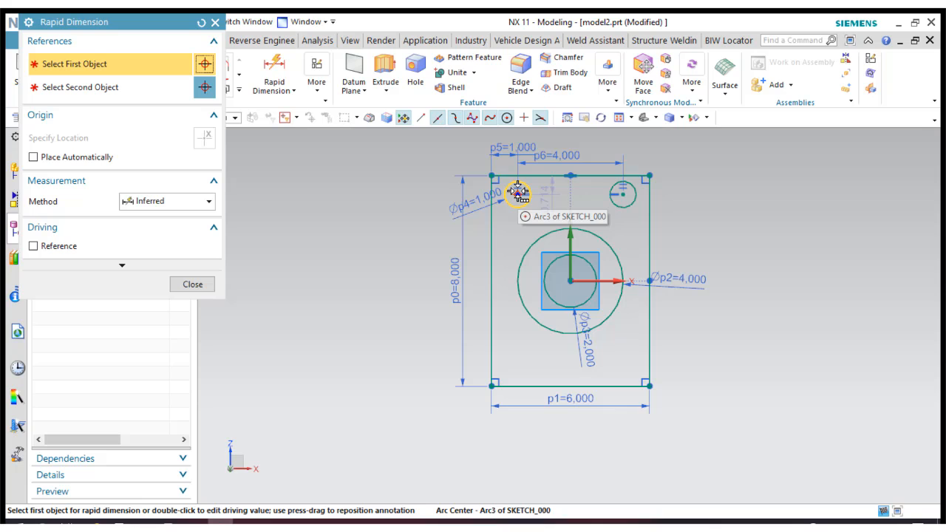
{"action": "left_click", "coordinate": [518, 192]}
{"action": "left_click", "coordinate": [592, 194]}
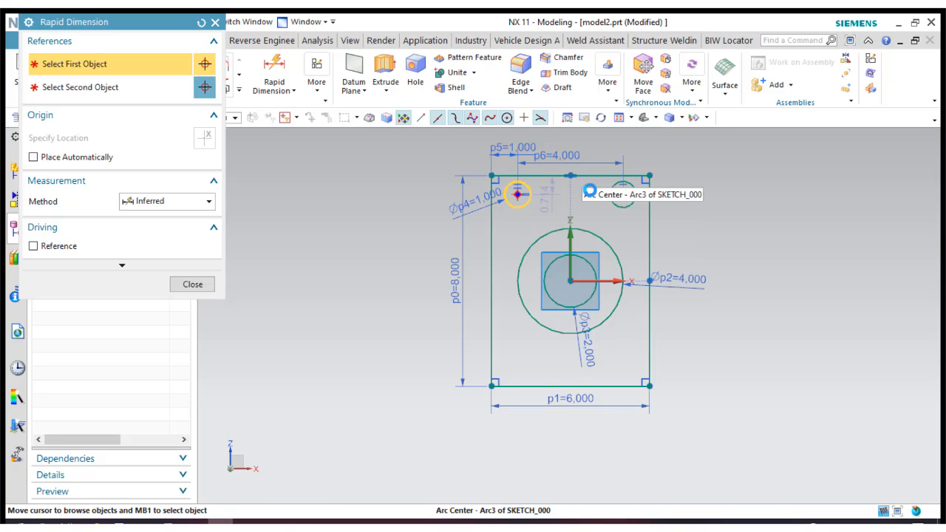
{"action": "left_click", "coordinate": [543, 175]}
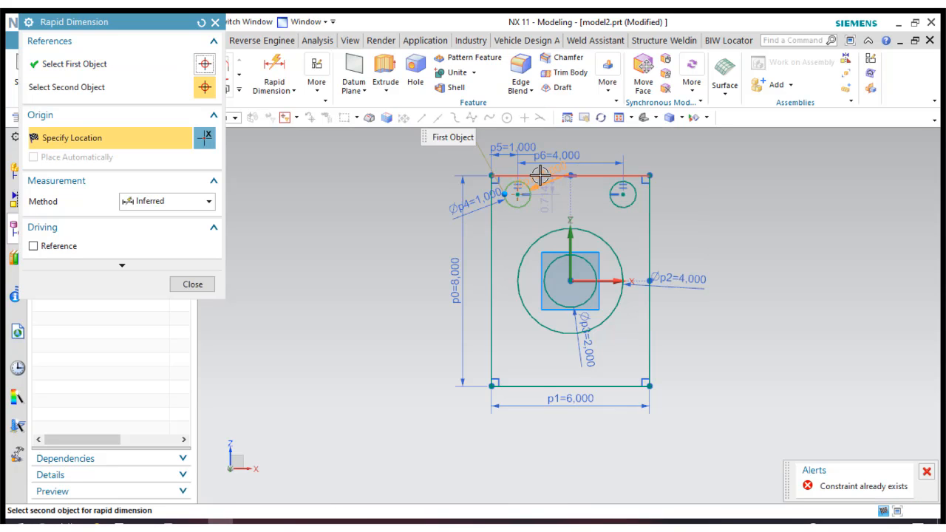
{"action": "left_click", "coordinate": [491, 176]}
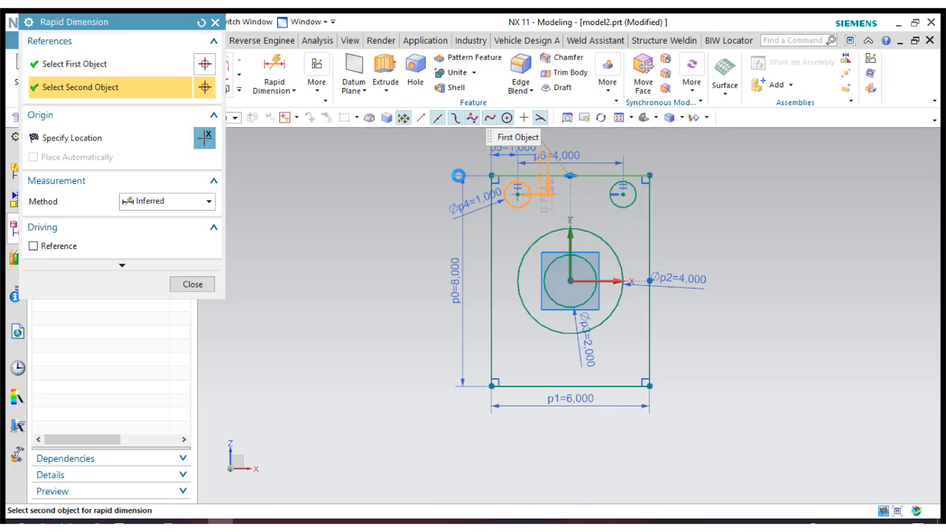
{"action": "left_click", "coordinate": [459, 176]}
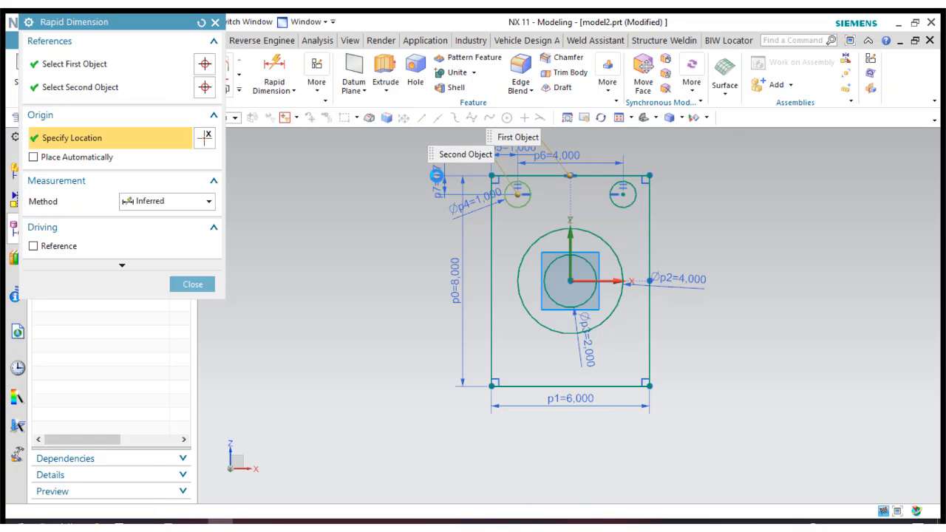
{"action": "left_click", "coordinate": [436, 175]}
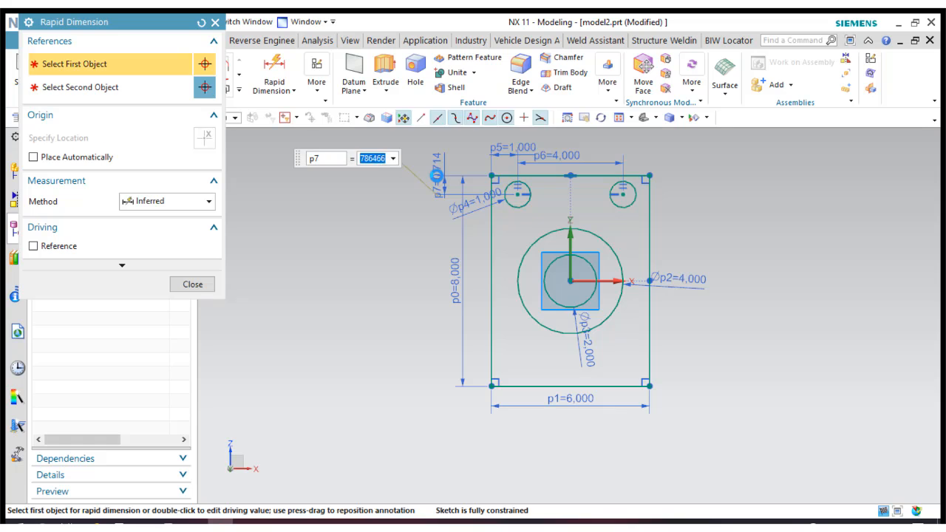
{"action": "type", "text": "1"}
{"action": "key", "text": "Return"}
{"action": "left_click", "coordinate": [193, 285]}
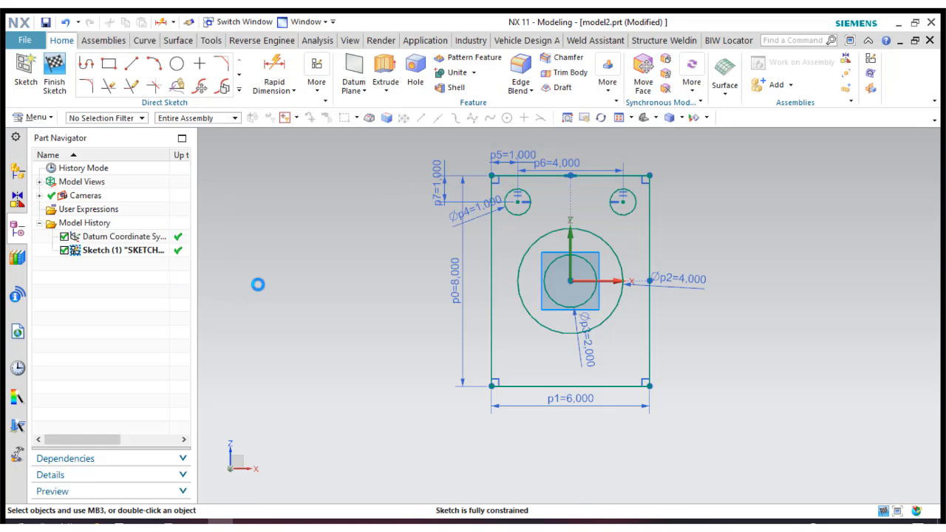
- Reposition the rectangle's height dimension farther outside its left edge and tidy the upper-left circle's dimensions so they no longer overlap
{"action": "left_click_drag", "start_coordinate": [449, 270], "coordinate": [390, 268]}
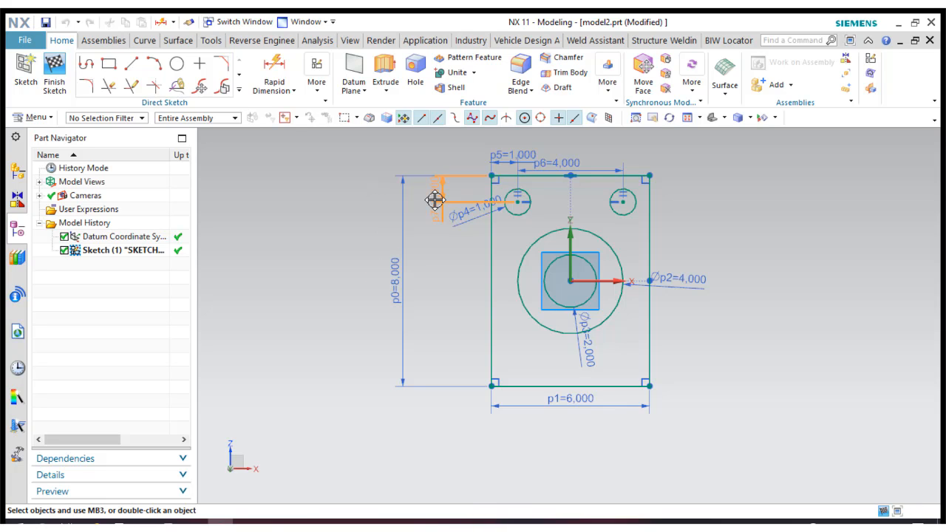
{"action": "left_click_drag", "start_coordinate": [435, 201], "coordinate": [436, 201]}
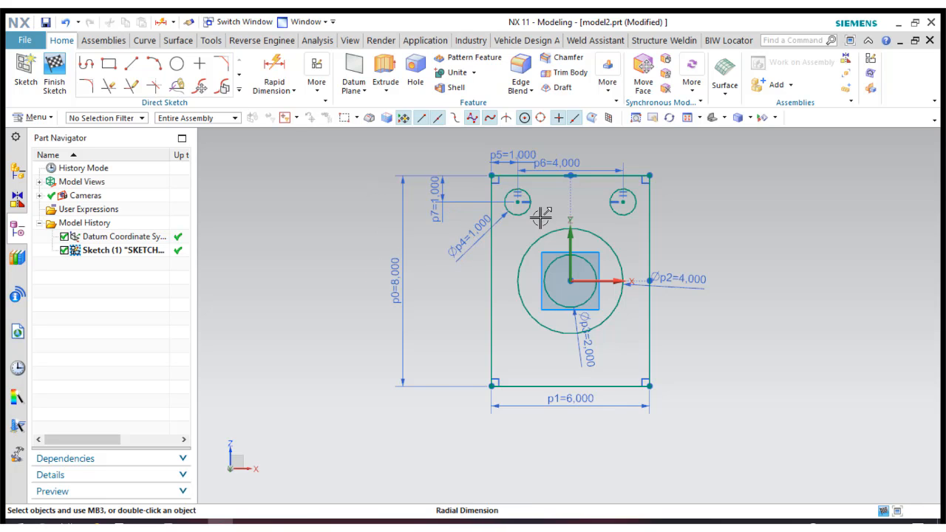
{"action": "left_click", "coordinate": [687, 118]}
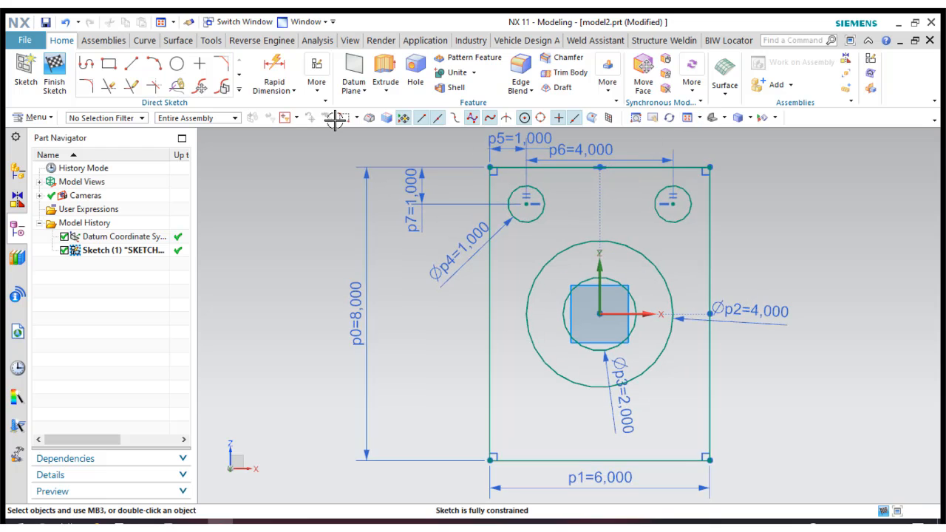
- Sketch a three-line slot open toward the origin across the inner circle's left side, about 0.9 long and 0.6 high
{"action": "key", "text": "l"}
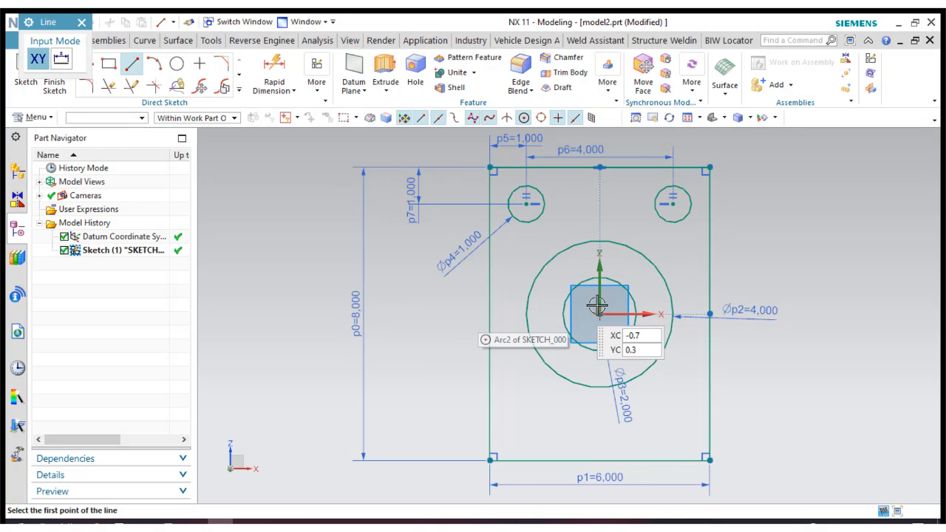
{"action": "scroll", "coordinate": [597, 318], "scroll_direction": "down", "scroll_amount": 3}
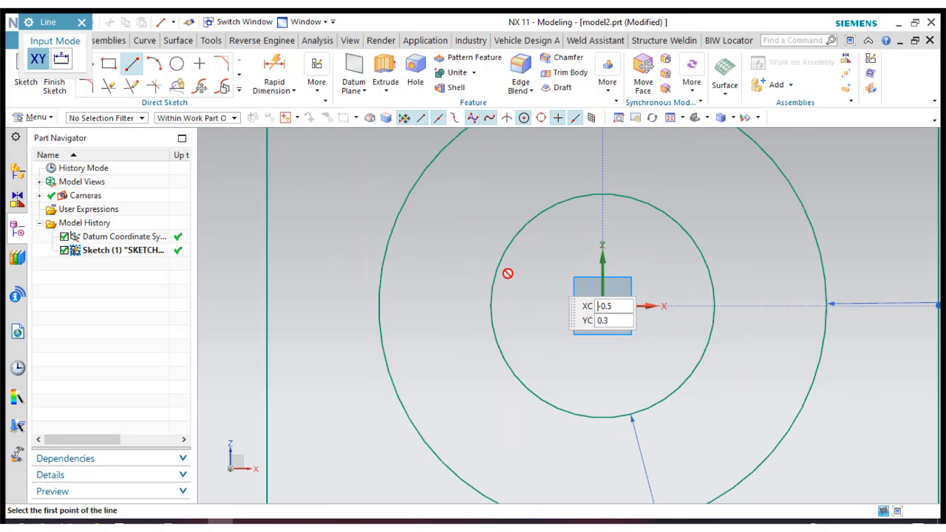
{"action": "left_click", "coordinate": [476, 270]}
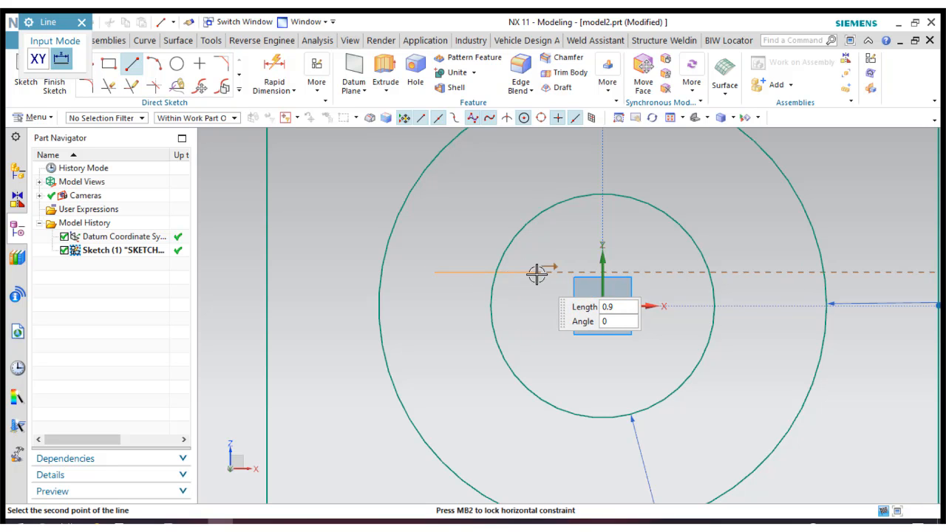
{"action": "left_click", "coordinate": [434, 272]}
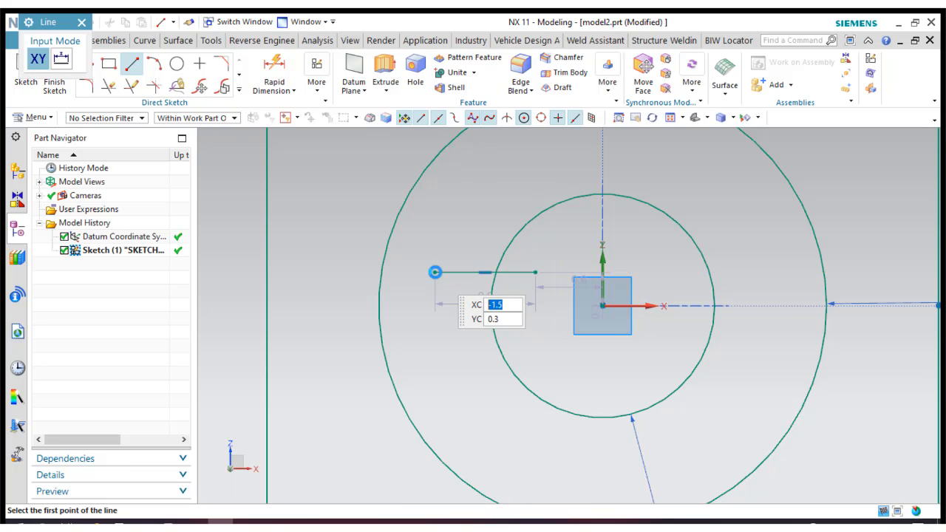
{"action": "left_click", "coordinate": [435, 272]}
{"action": "left_click", "coordinate": [434, 339]}
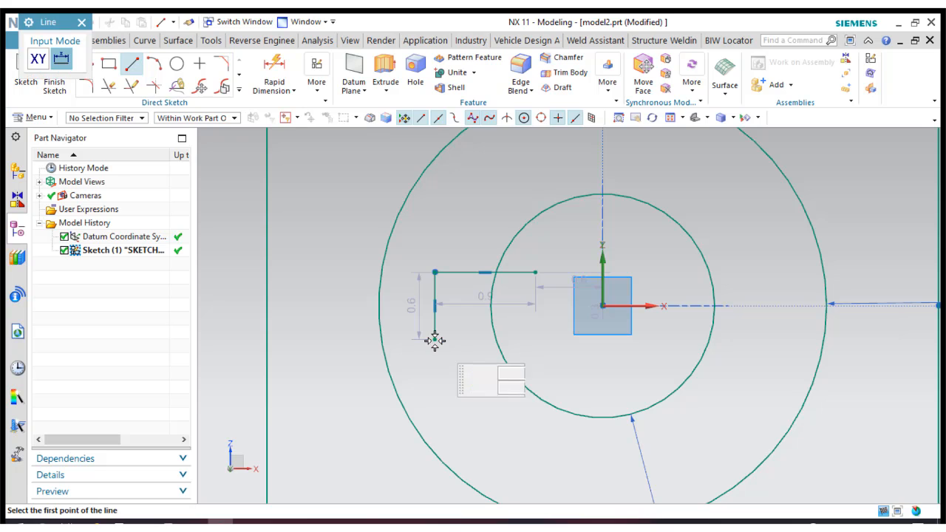
{"action": "left_click", "coordinate": [433, 339]}
{"action": "left_click", "coordinate": [535, 339]}
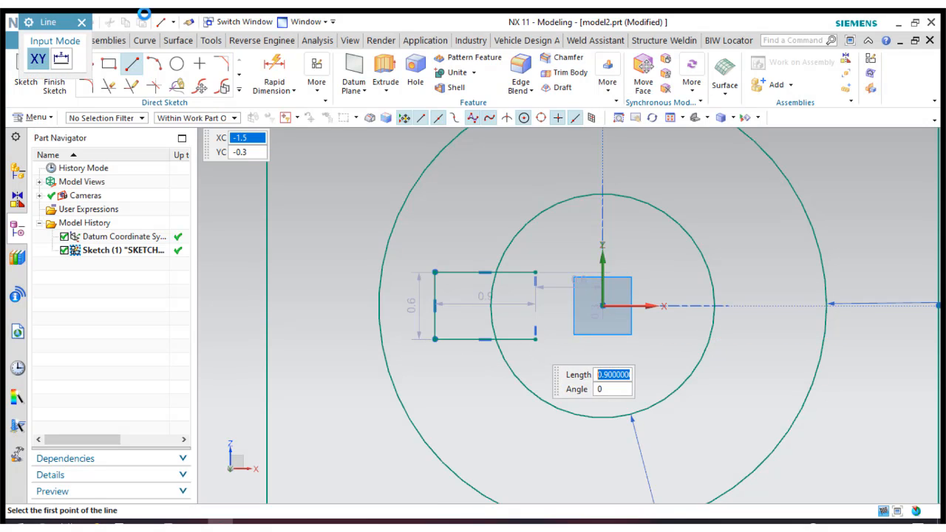
{"action": "key", "text": "Escape"}
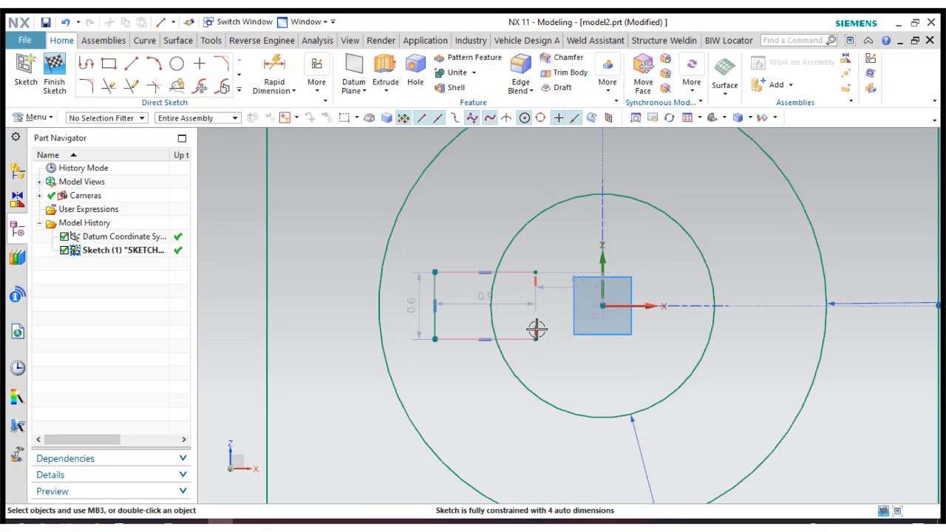
- Delete the vertical alignment constraint between the open ends of the slot's two horizontal lines
{"action": "left_click", "coordinate": [535, 330]}
{"action": "right_click", "coordinate": [536, 328]}
{"action": "left_click", "coordinate": [566, 383]}
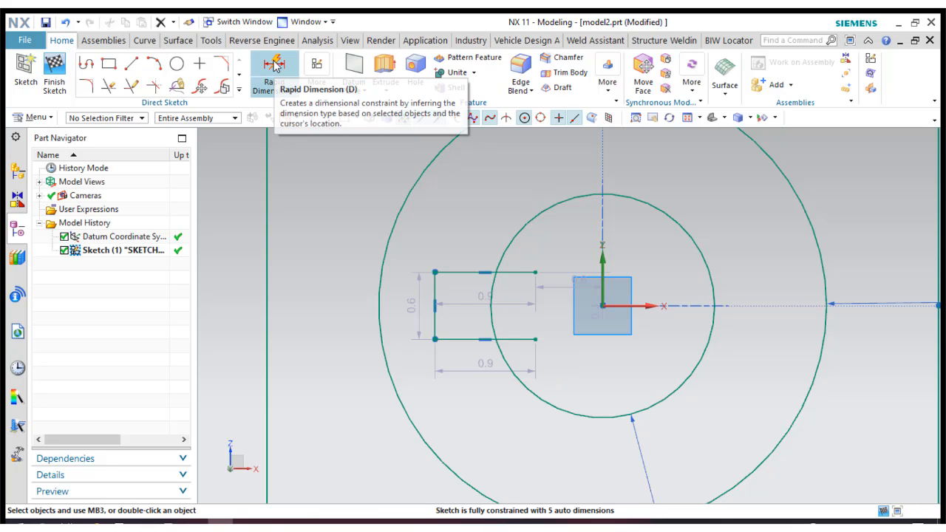
- Dimension the vertical distance between the slot's two horizontal lines and set it to 0.5
{"action": "left_click", "coordinate": [280, 92]}
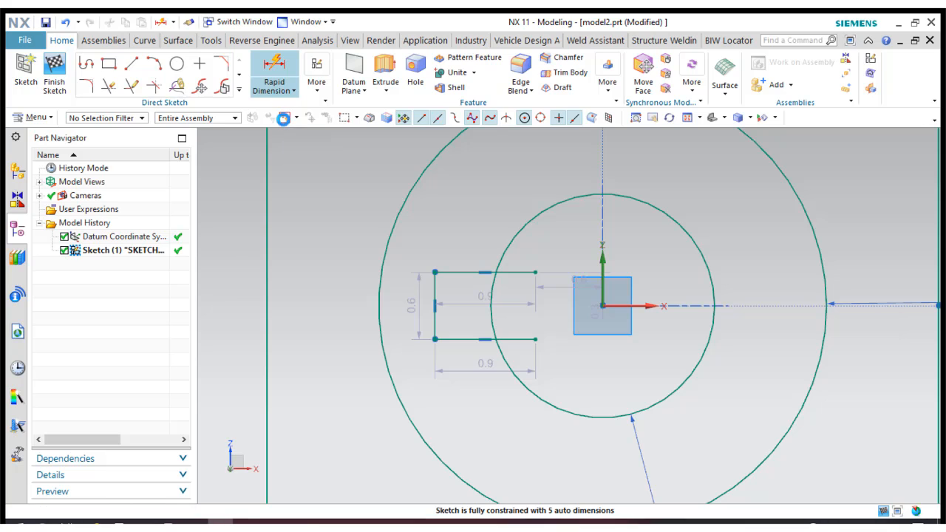
{"action": "left_click", "coordinate": [456, 273]}
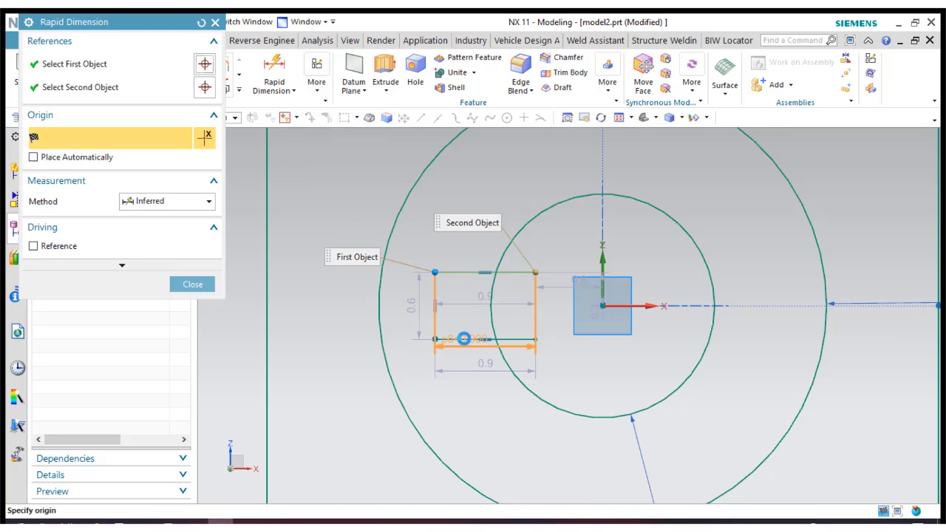
{"action": "left_click", "coordinate": [463, 338]}
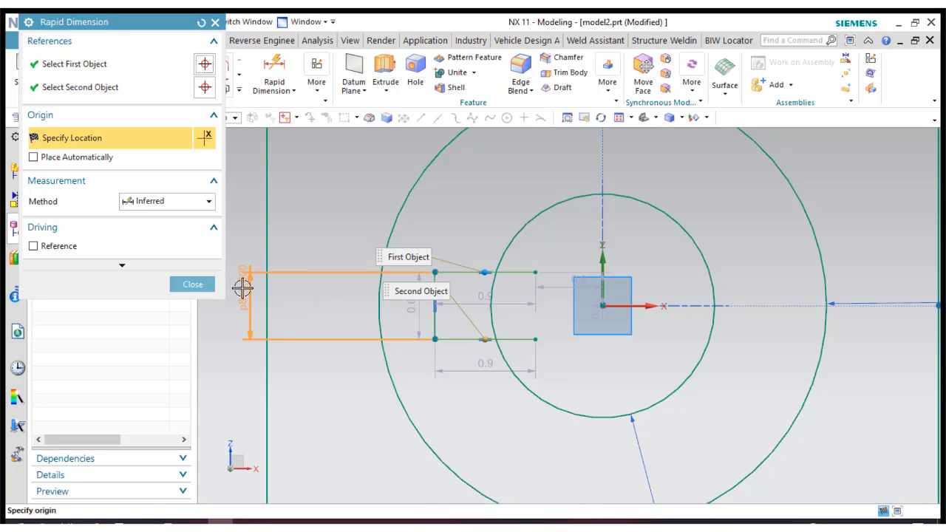
{"action": "left_click", "coordinate": [241, 287]}
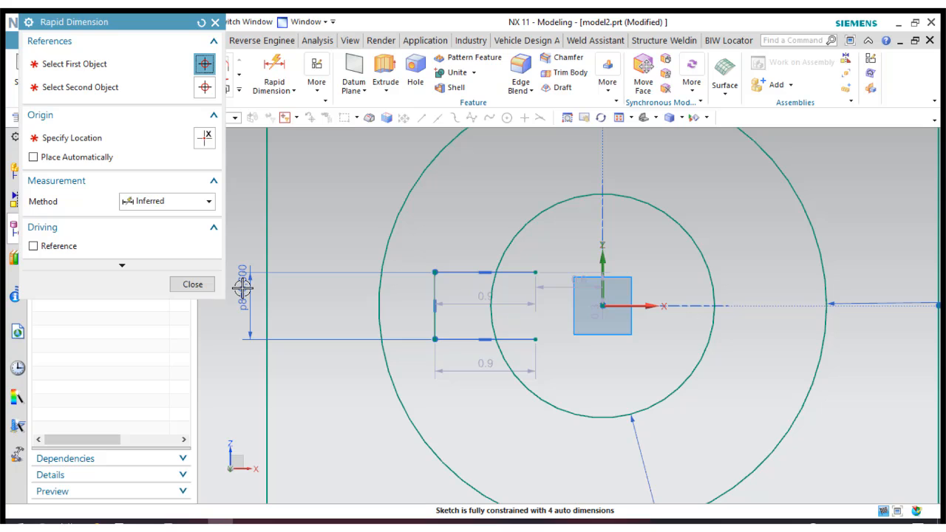
{"action": "type", "text": ".5"}
{"action": "key", "text": "Return"}
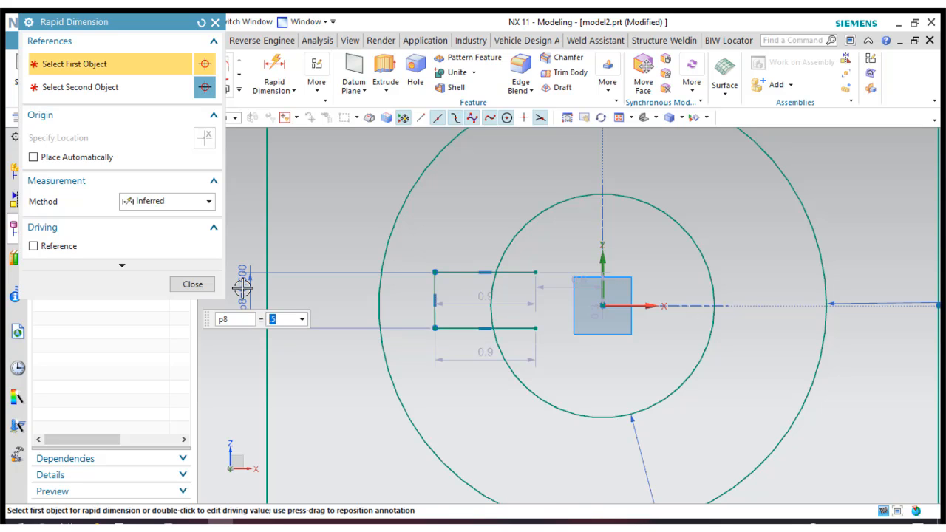
{"action": "left_click", "coordinate": [193, 284]}
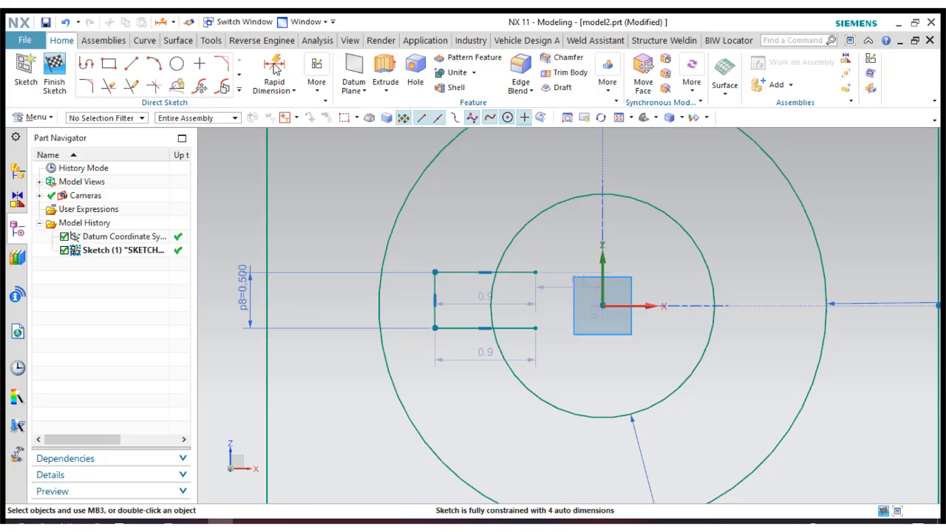
- Dimension the slot's lower line from the horizontal X axis and set the distance to 0.25
{"action": "key", "text": "d"}
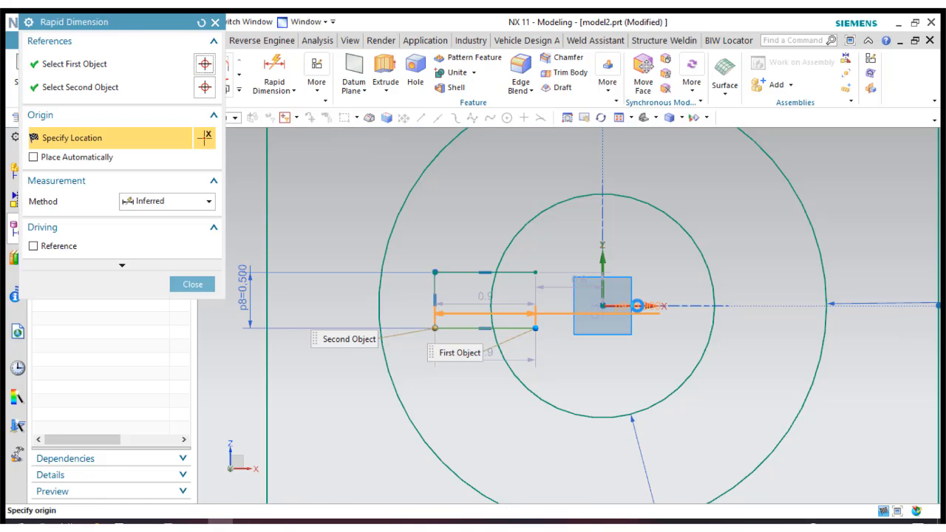
{"action": "left_click", "coordinate": [637, 305]}
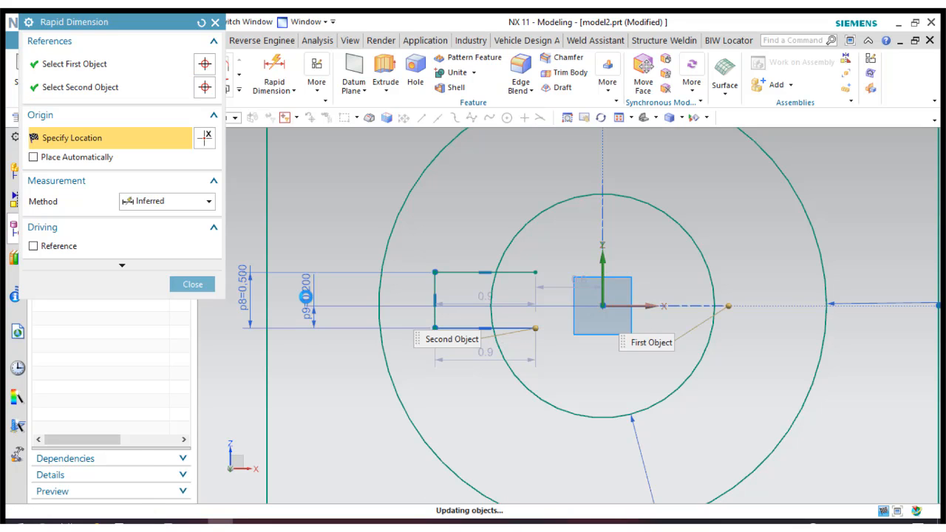
{"action": "left_click", "coordinate": [305, 297]}
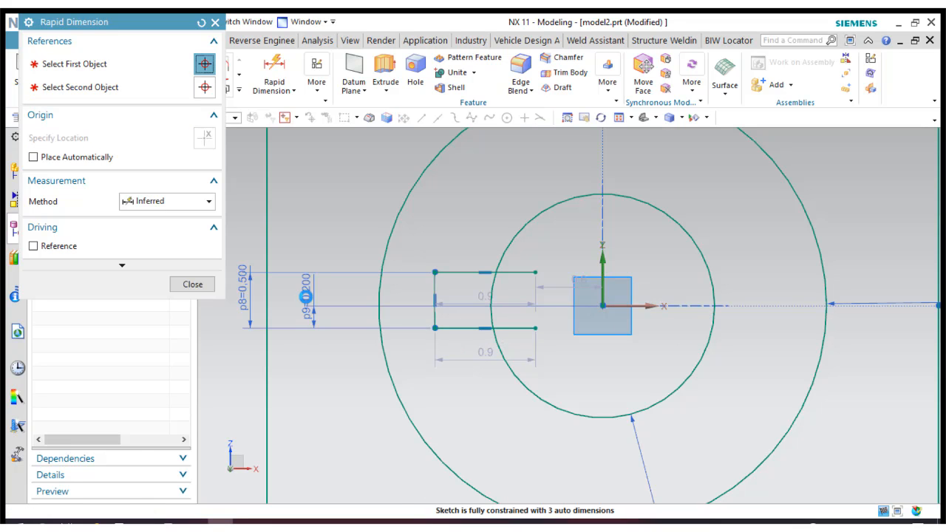
{"action": "type", "text": ".25"}
{"action": "key", "text": "Return"}
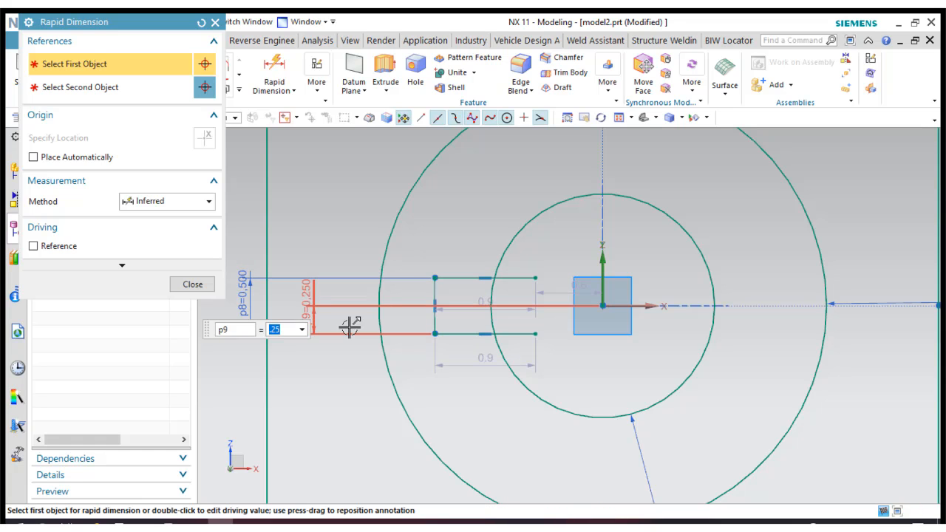
{"action": "left_click", "coordinate": [206, 285]}
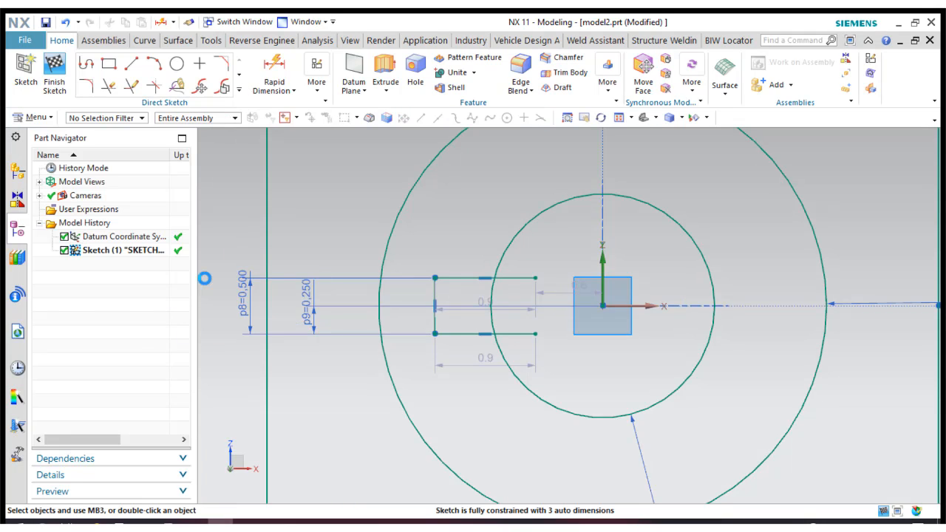
- Dimension the slot's closed vertical end from the vertical Z axis and set the distance to 1.5
{"action": "left_click", "coordinate": [275, 63]}
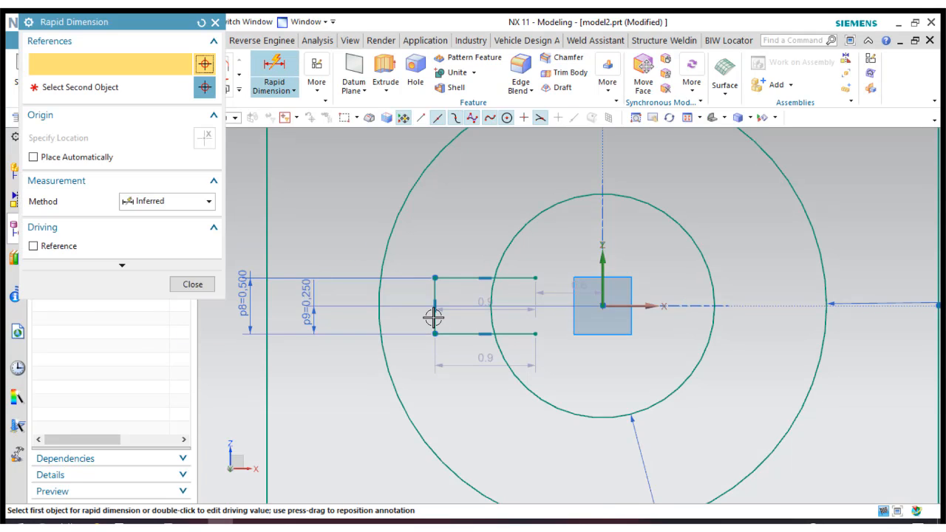
{"action": "left_click", "coordinate": [434, 318]}
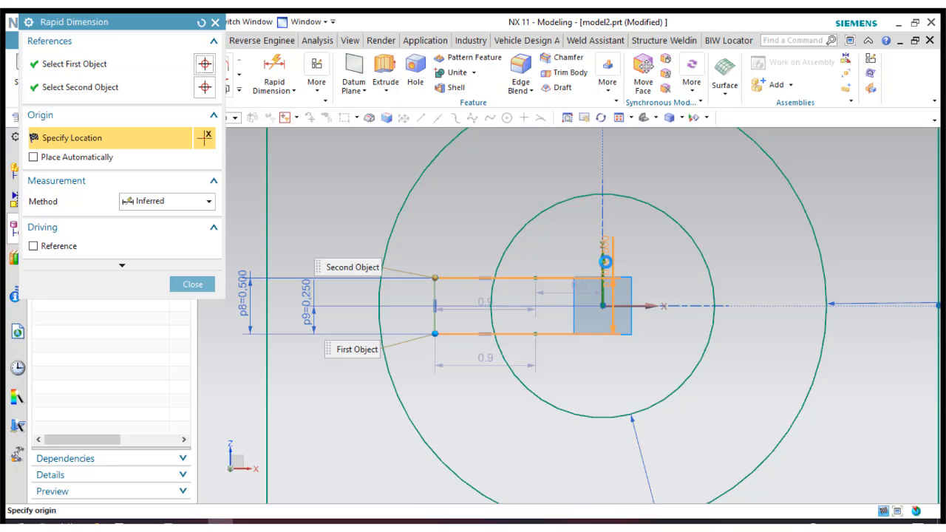
{"action": "left_click", "coordinate": [603, 263]}
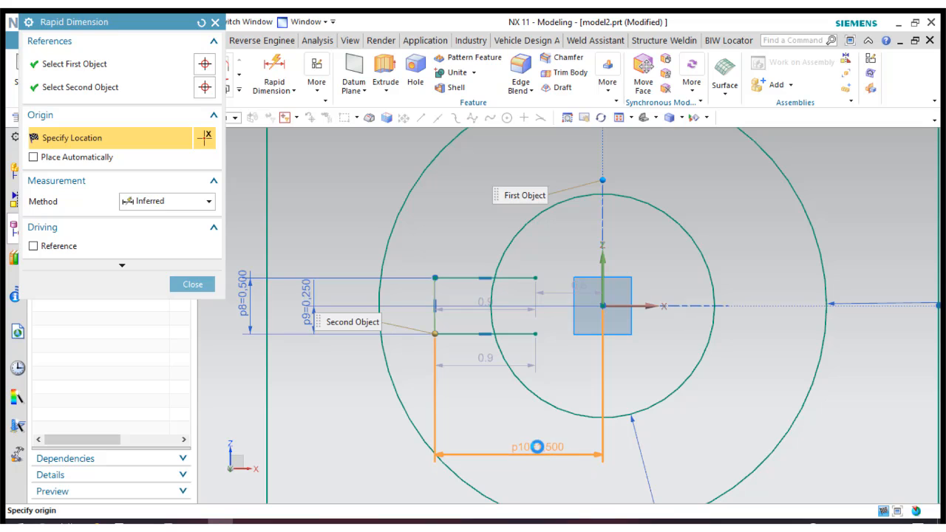
{"action": "left_click", "coordinate": [540, 446]}
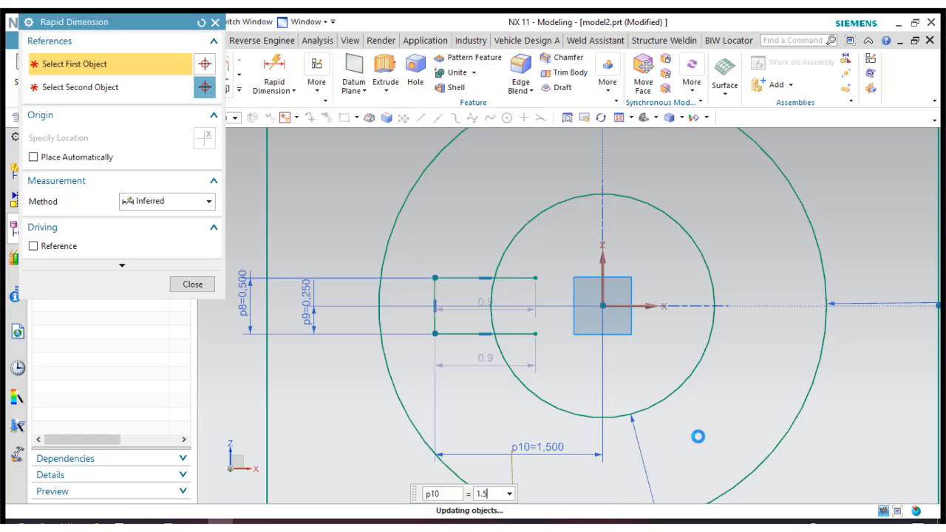
{"action": "left_click", "coordinate": [193, 284]}
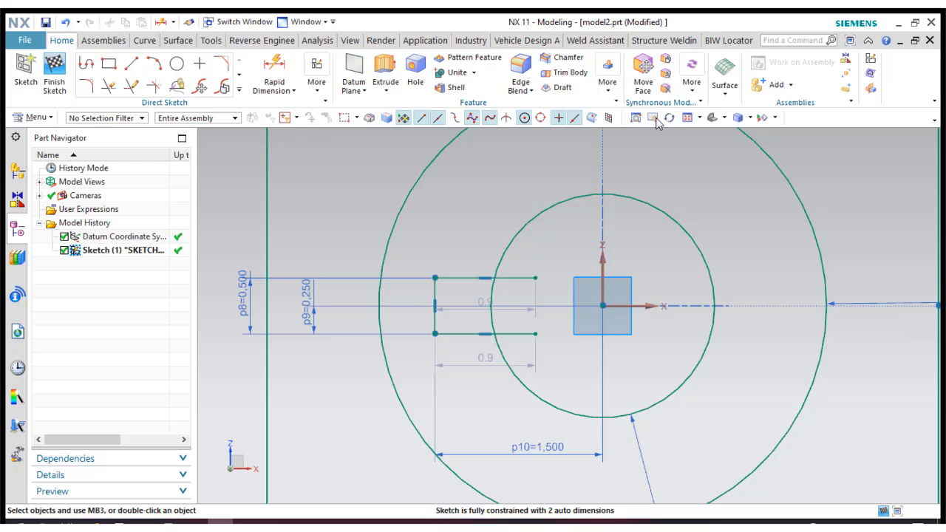
{"action": "left_click", "coordinate": [688, 118]}
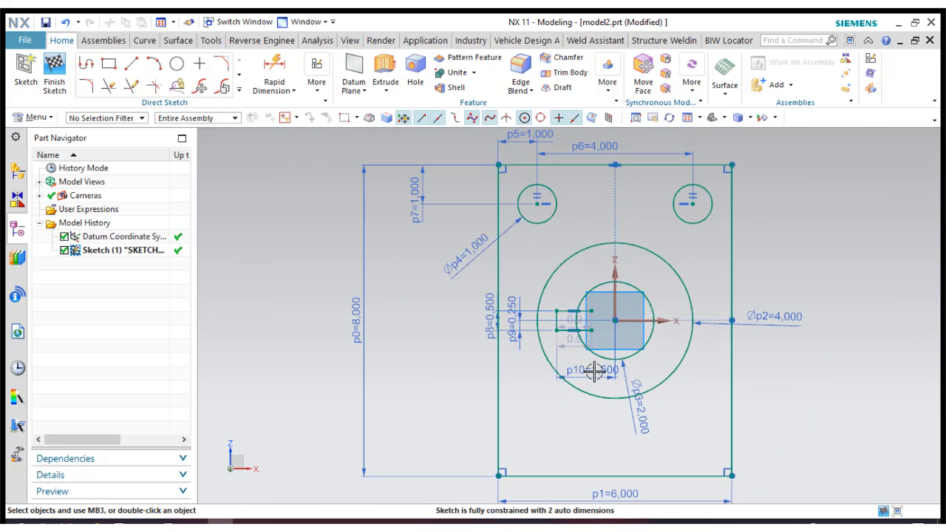
- Reposition the slot's 1.5 dimension below the rectangle near the 6 width dimension, and the slot's 0.5 and 0.25 dimensions outside the rectangle's left edge
{"action": "left_click_drag", "start_coordinate": [585, 372], "coordinate": [573, 475]}
{"action": "scroll", "coordinate": [602, 390], "scroll_direction": "down", "scroll_amount": 2}
{"action": "left_click_drag", "start_coordinate": [629, 455], "coordinate": [626, 476]}
{"action": "left_click_drag", "start_coordinate": [597, 446], "coordinate": [593, 467]}
{"action": "scroll", "coordinate": [602, 414], "scroll_direction": "up", "scroll_amount": 1}
{"action": "left_click", "coordinate": [687, 119]}
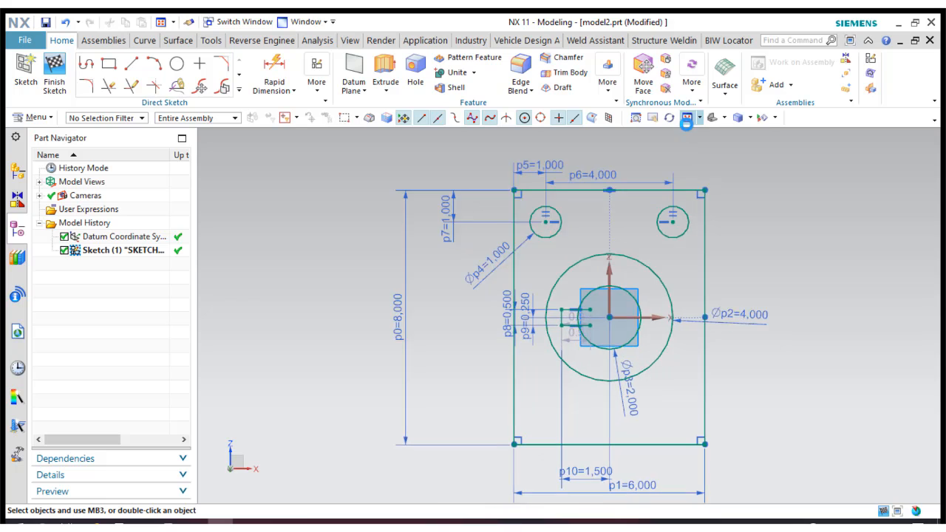
{"action": "left_click_drag", "start_coordinate": [483, 305], "coordinate": [449, 307]}
{"action": "mouse_move", "coordinate": [513, 317]}
{"action": "left_mouse_down"}
{"action": "mouse_move", "coordinate": [507, 340]}
{"action": "mouse_move", "coordinate": [465, 328]}
{"action": "left_mouse_up"}
- Quick Trim the slot lines' ends inside the inner circle and the circle's arc between them to form one keyed outline
{"action": "scroll", "coordinate": [591, 301], "scroll_direction": "up", "scroll_amount": 5}
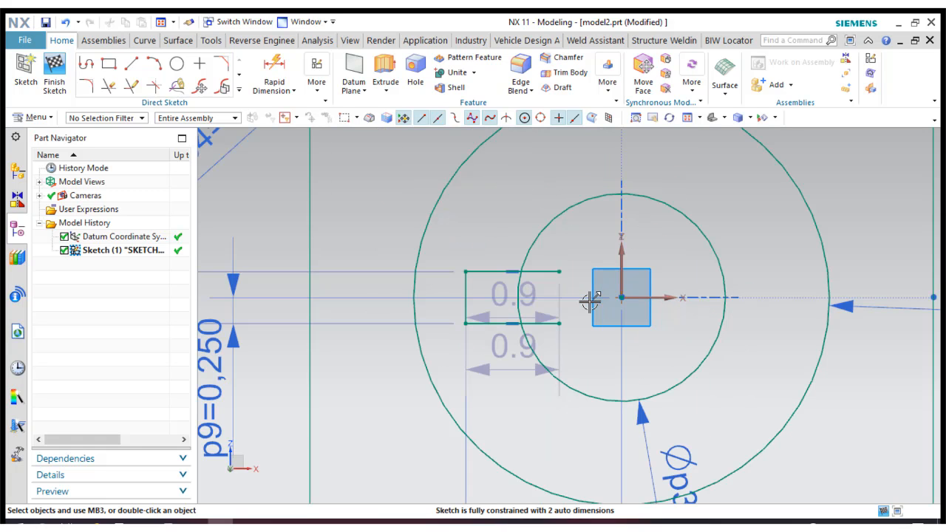
{"action": "left_click", "coordinate": [109, 86]}
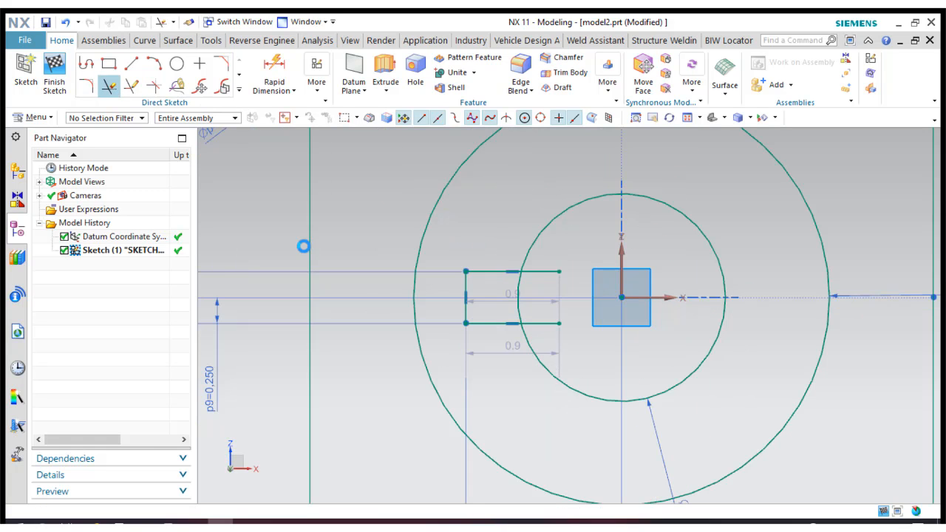
{"action": "mouse_move", "coordinate": [558, 311]}
{"action": "left_mouse_down"}
{"action": "mouse_move", "coordinate": [561, 332]}
{"action": "mouse_move", "coordinate": [553, 328]}
{"action": "left_mouse_up"}
{"action": "left_click_drag", "start_coordinate": [539, 291], "coordinate": [510, 290]}
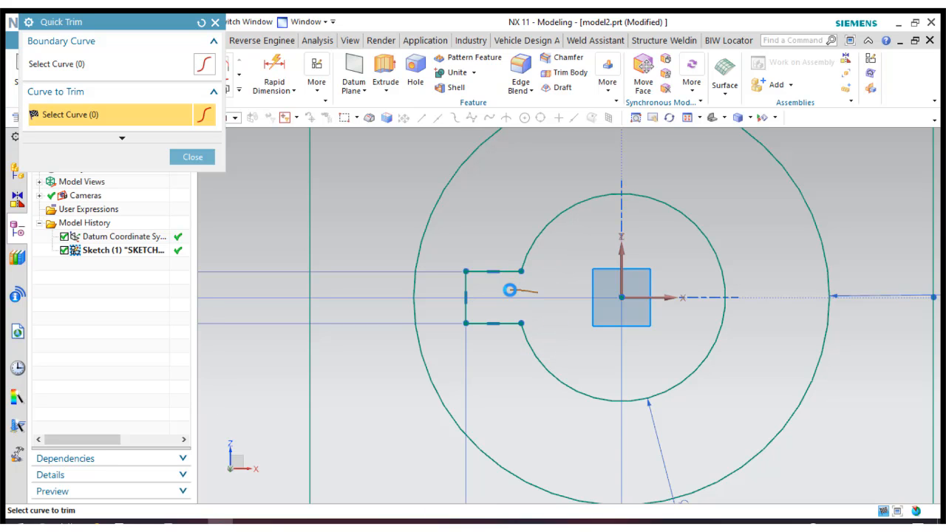
{"action": "left_click", "coordinate": [688, 120]}
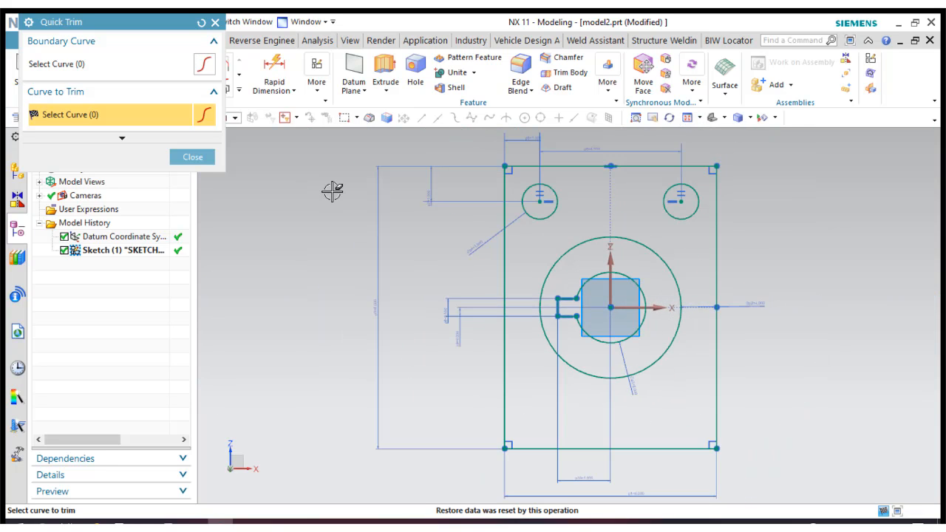
{"action": "left_click", "coordinate": [183, 157]}
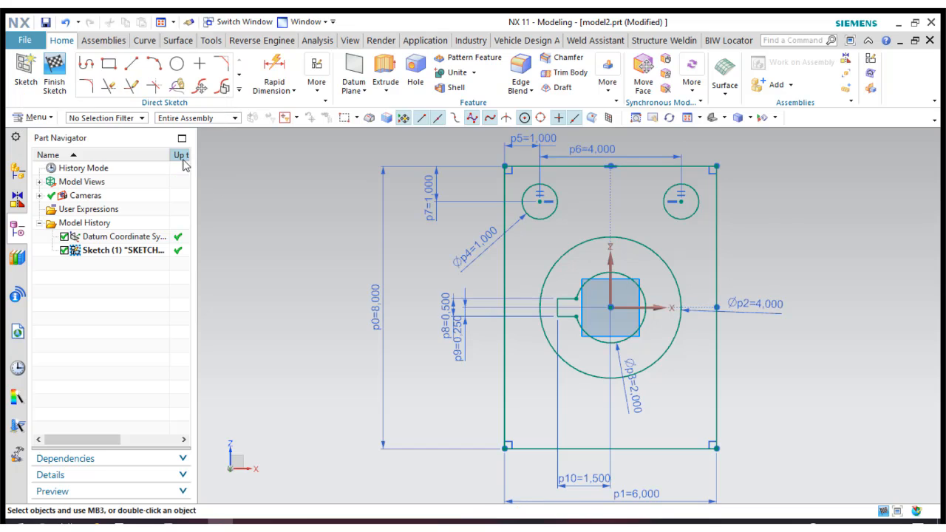
- Mirror the two upper corner circles about the horizontal X axis and finish the sketch
{"action": "left_click", "coordinate": [316, 93]}
{"action": "left_click", "coordinate": [239, 89]}
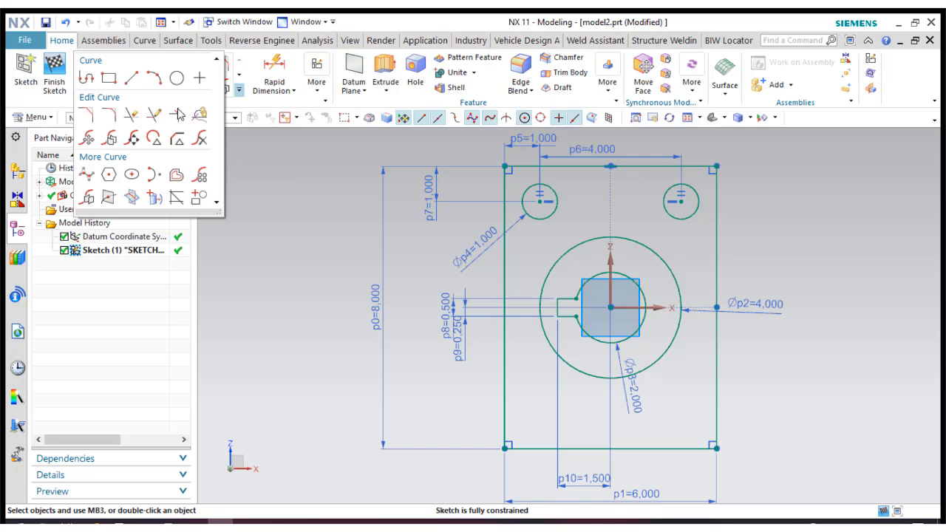
{"action": "left_click", "coordinate": [90, 195]}
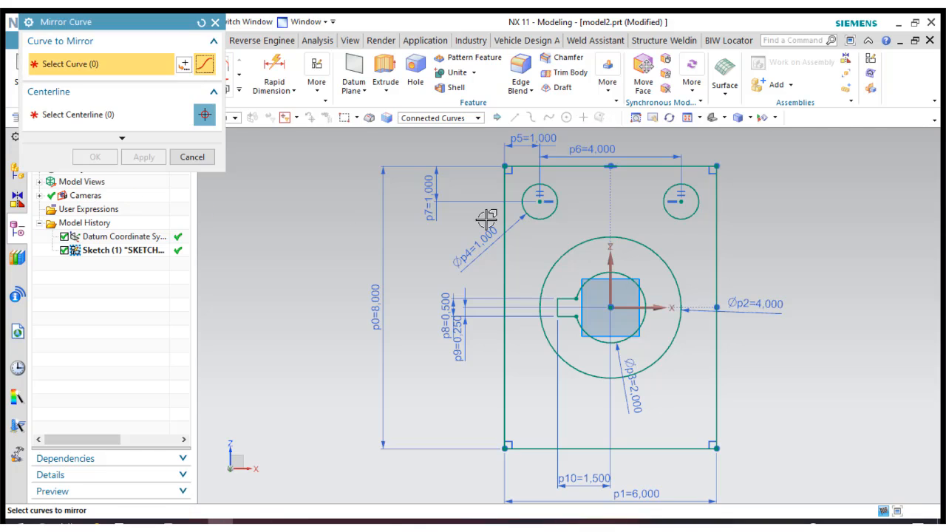
{"action": "left_click", "coordinate": [553, 188]}
{"action": "left_click", "coordinate": [672, 214]}
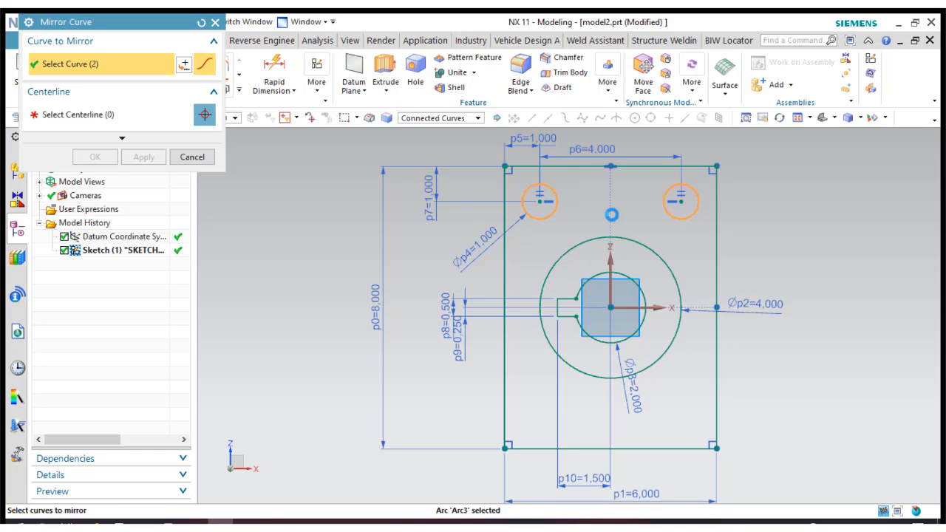
{"action": "left_click", "coordinate": [66, 115]}
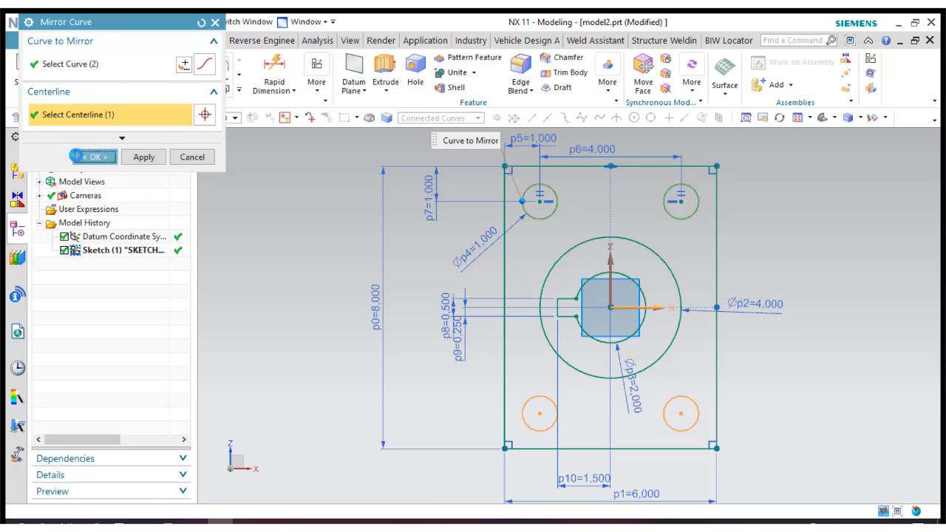
{"action": "left_click", "coordinate": [95, 157]}
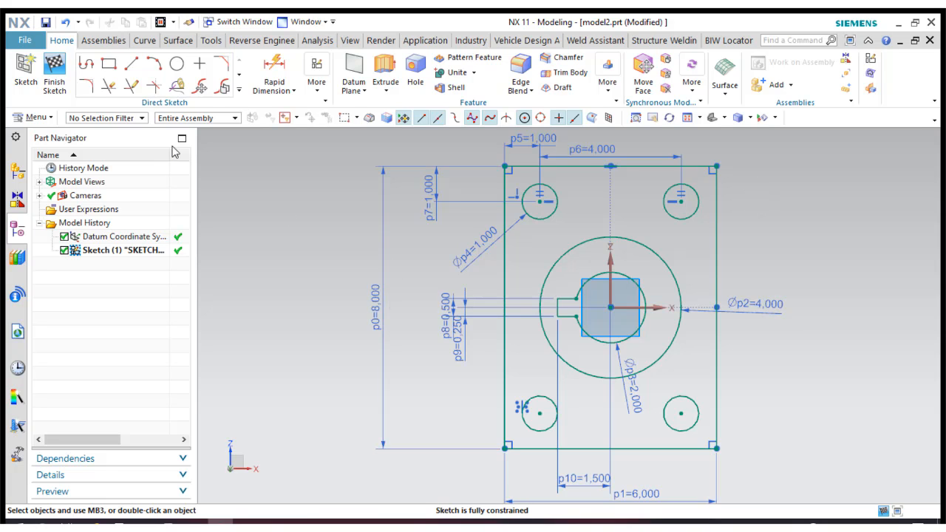
{"action": "left_click", "coordinate": [49, 72]}
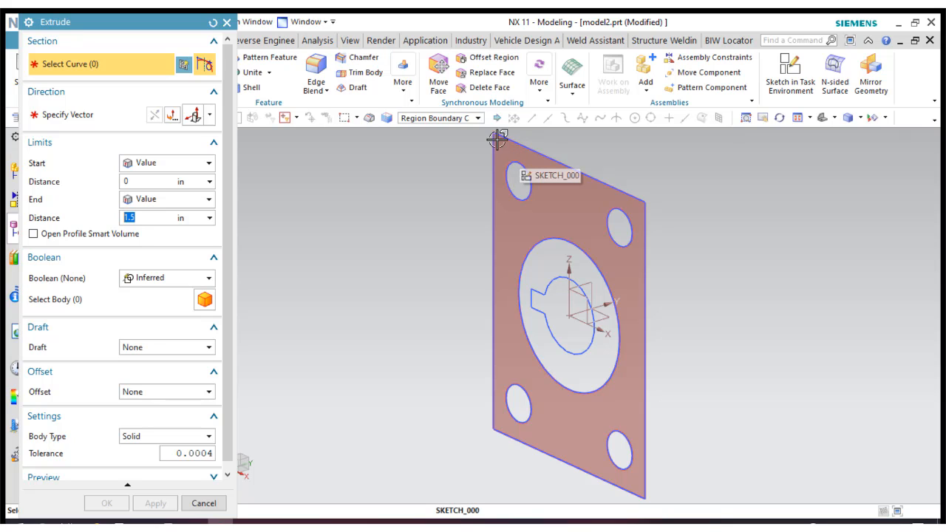
- Select the rectangle and four corner circles as the Extrude section using the Connected Curves rule, with the direction reversed
{"action": "left_click", "coordinate": [440, 118]}
{"action": "left_click", "coordinate": [436, 142]}
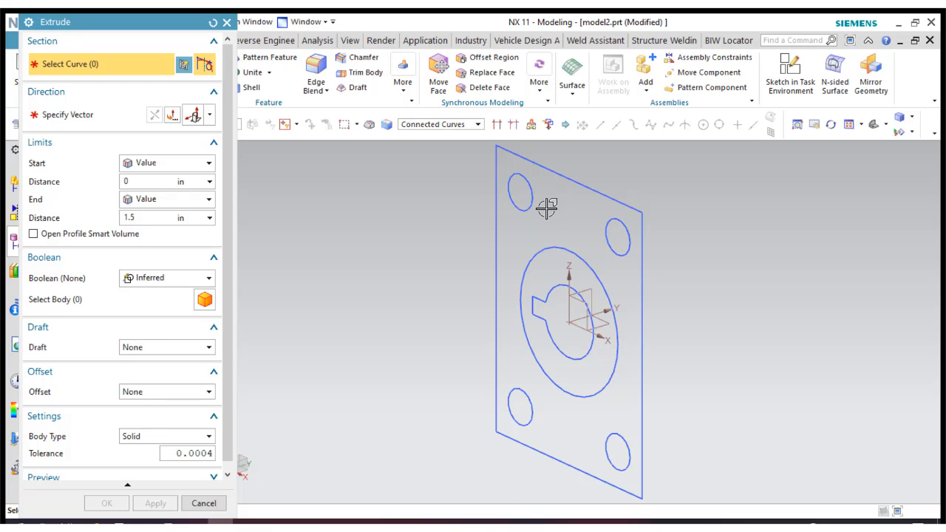
{"action": "left_click", "coordinate": [558, 172]}
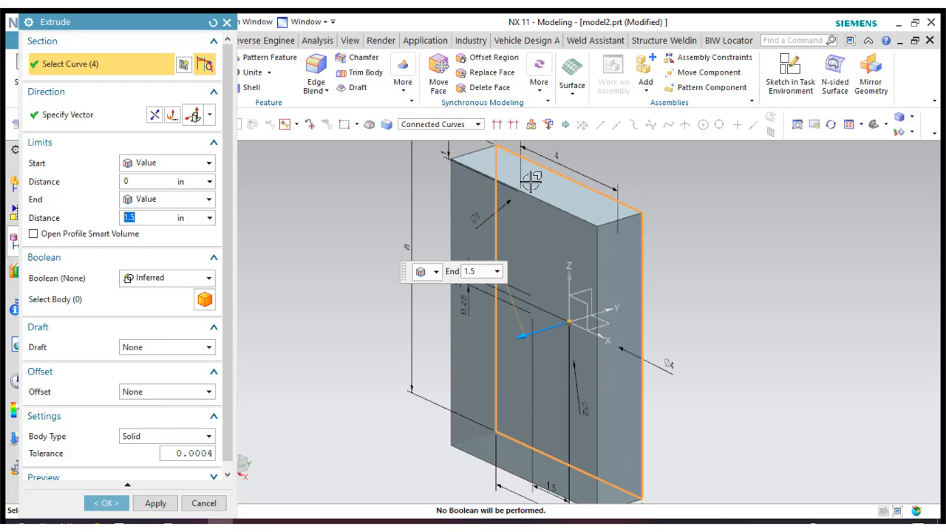
{"action": "left_click", "coordinate": [154, 116]}
{"action": "left_click", "coordinate": [521, 199]}
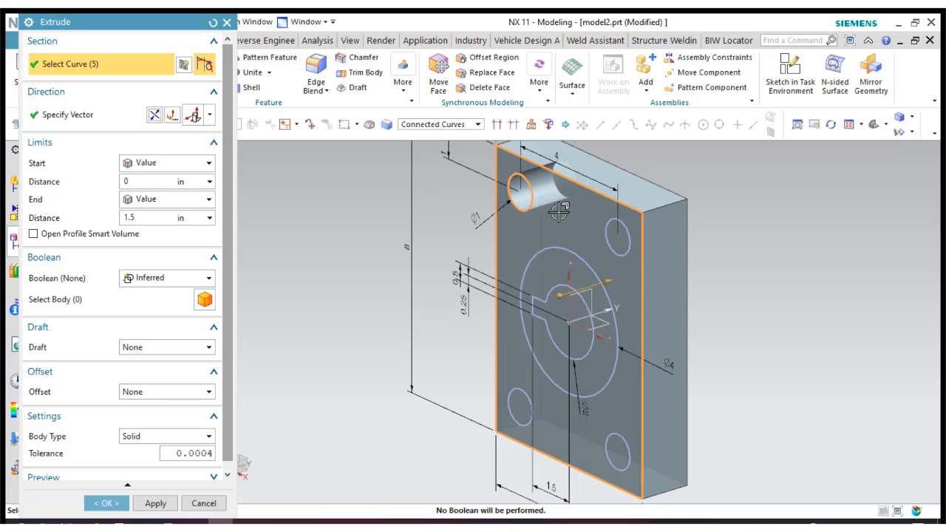
{"action": "left_click", "coordinate": [629, 241]}
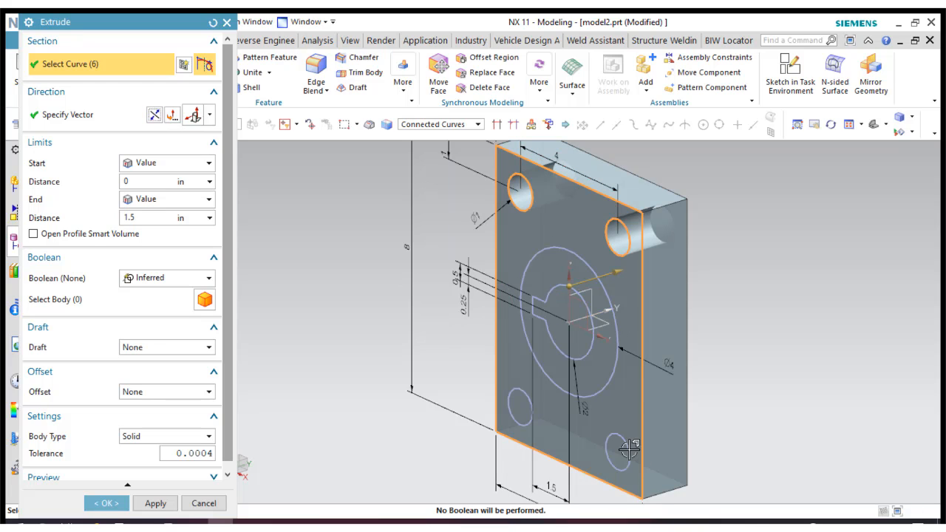
{"action": "left_click", "coordinate": [627, 443]}
{"action": "left_click", "coordinate": [524, 394]}
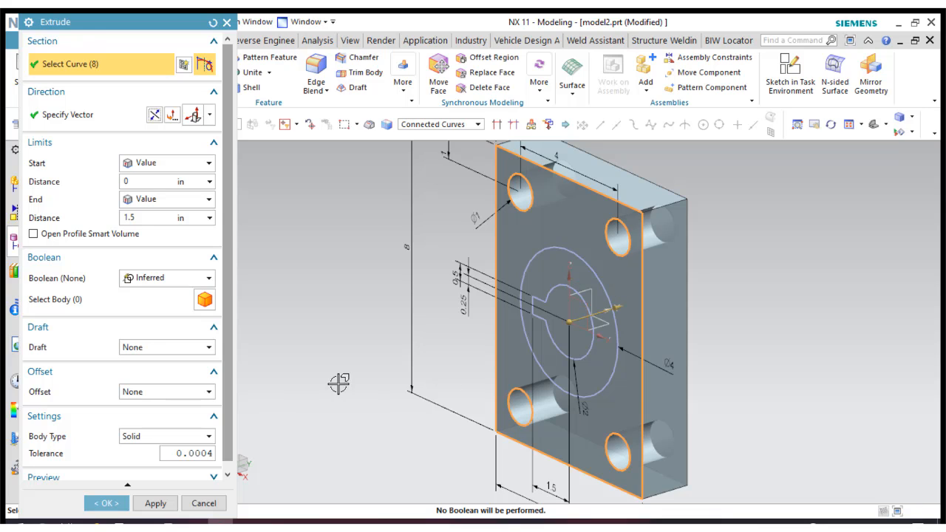
- Extrude the plate section to an end distance of 2 in with Boolean set to None
{"action": "left_click", "coordinate": [139, 220]}
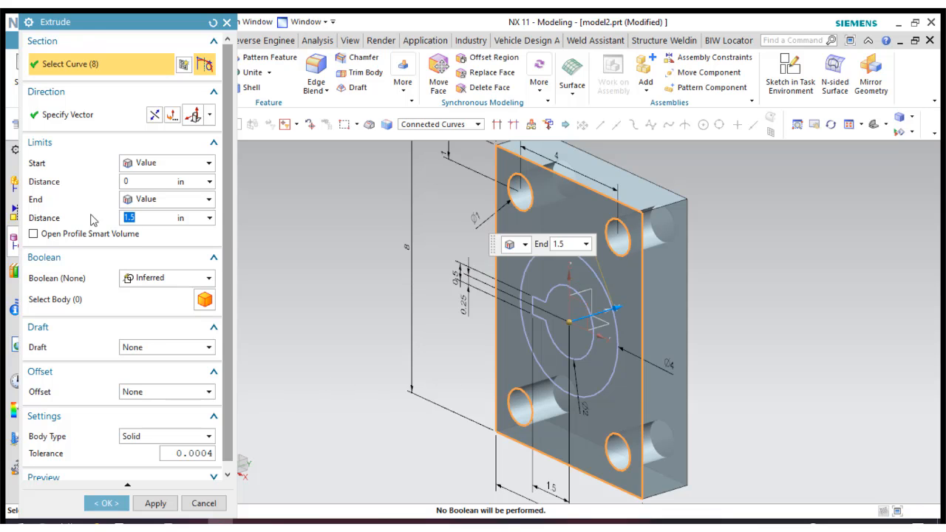
{"action": "type", "text": "2"}
{"action": "key", "text": "Return"}
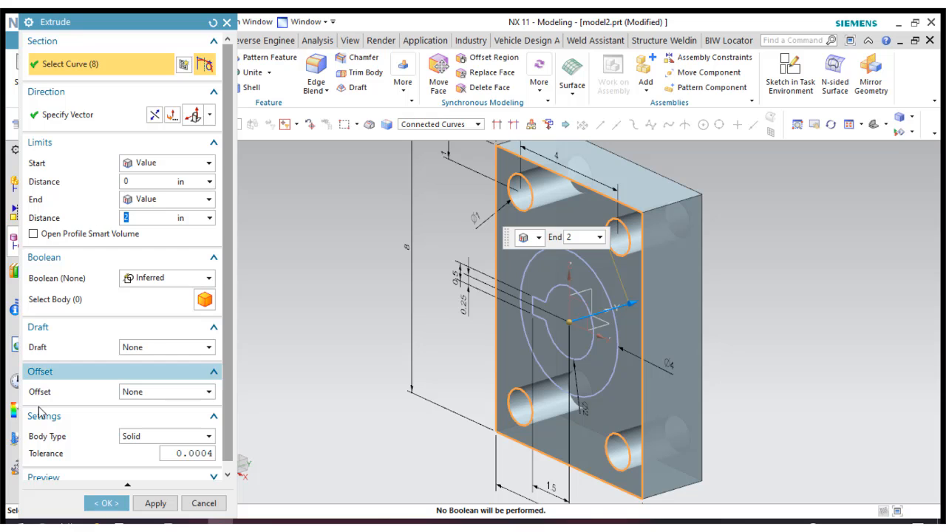
{"action": "left_click", "coordinate": [154, 279]}
{"action": "left_click", "coordinate": [146, 296]}
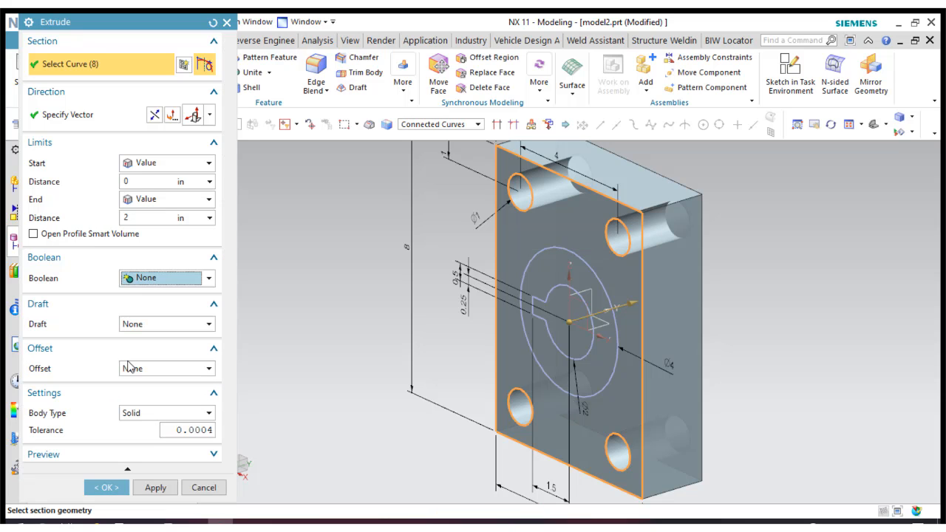
{"action": "left_click", "coordinate": [106, 503]}
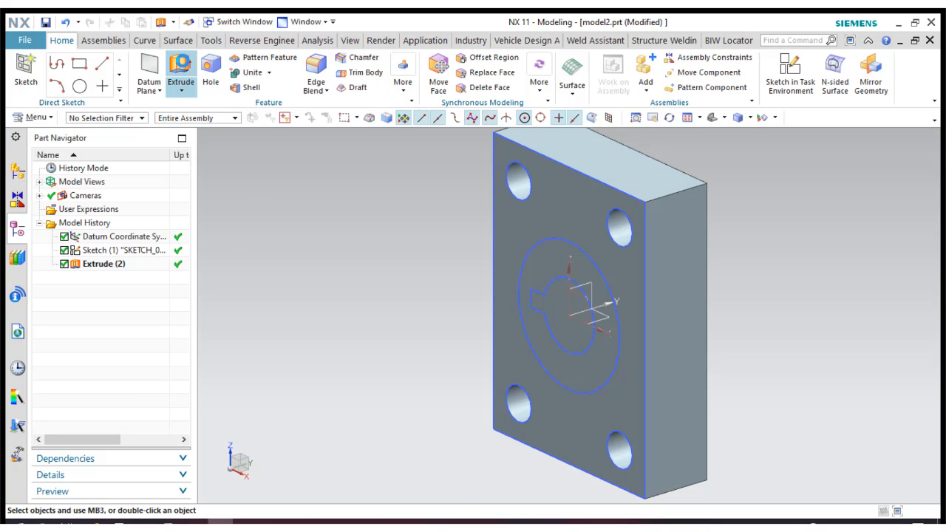
- Extrude the region between the large circle and the keyed inner outline 4 in using Region Boundary Curves, and unite it with the plate
{"action": "left_click", "coordinate": [181, 70]}
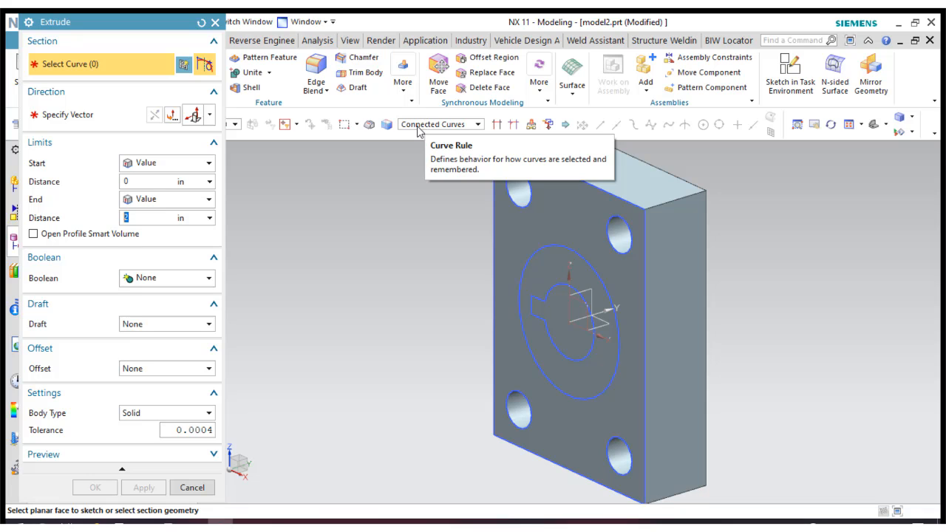
{"action": "left_click", "coordinate": [418, 126]}
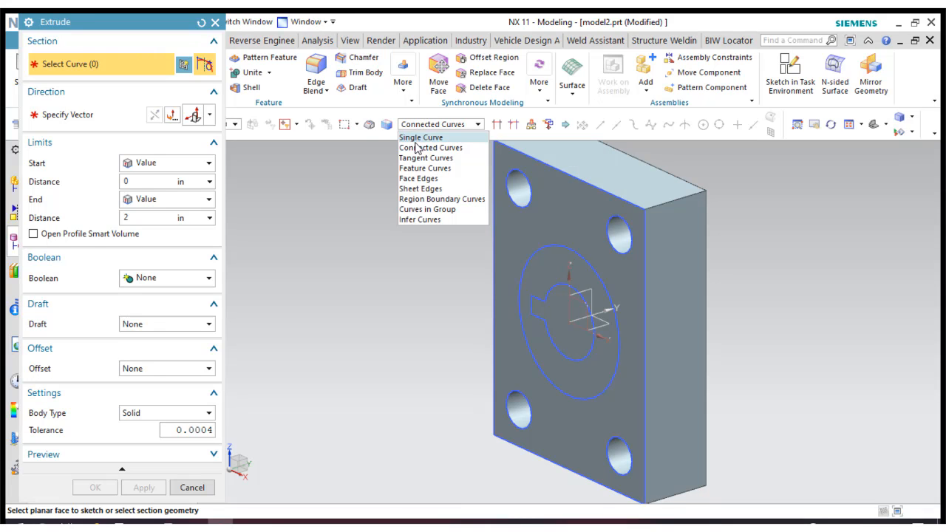
{"action": "left_click", "coordinate": [421, 199]}
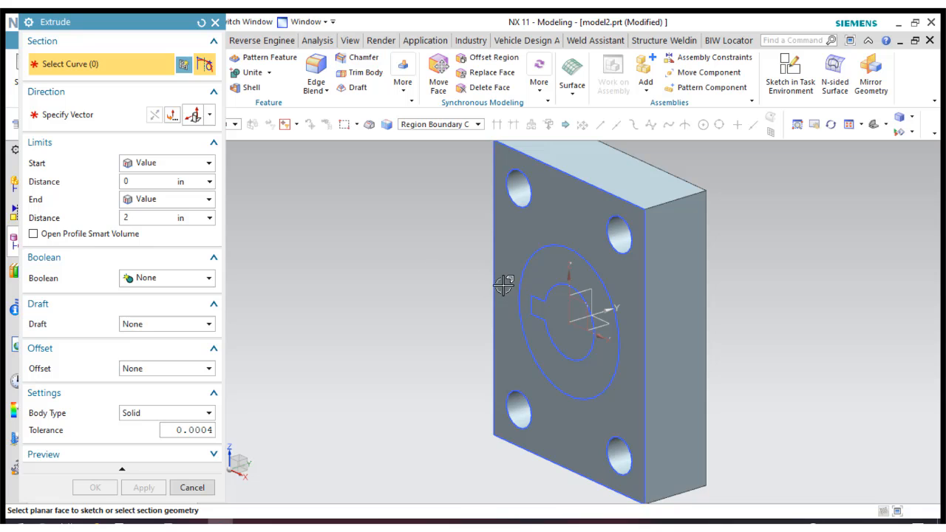
{"action": "left_click", "coordinate": [547, 273]}
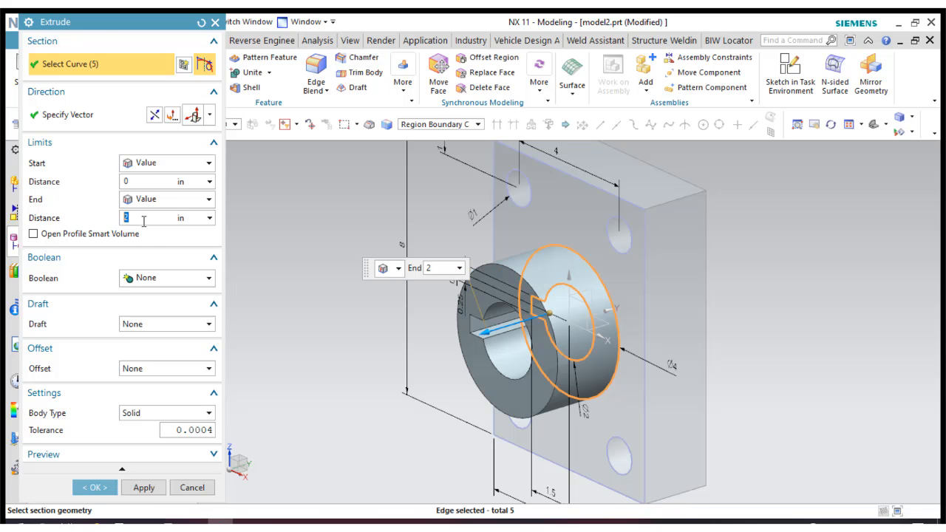
{"action": "key", "text": "Return"}
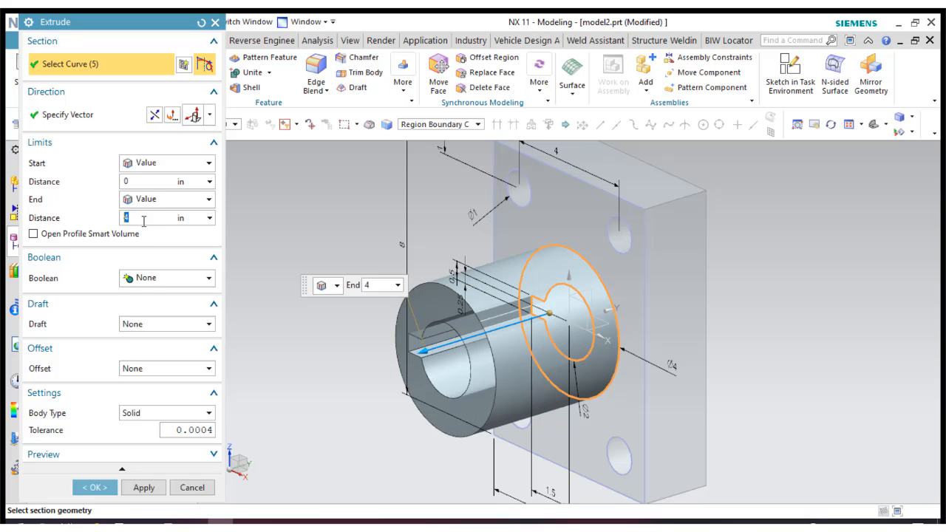
{"action": "left_click", "coordinate": [150, 277]}
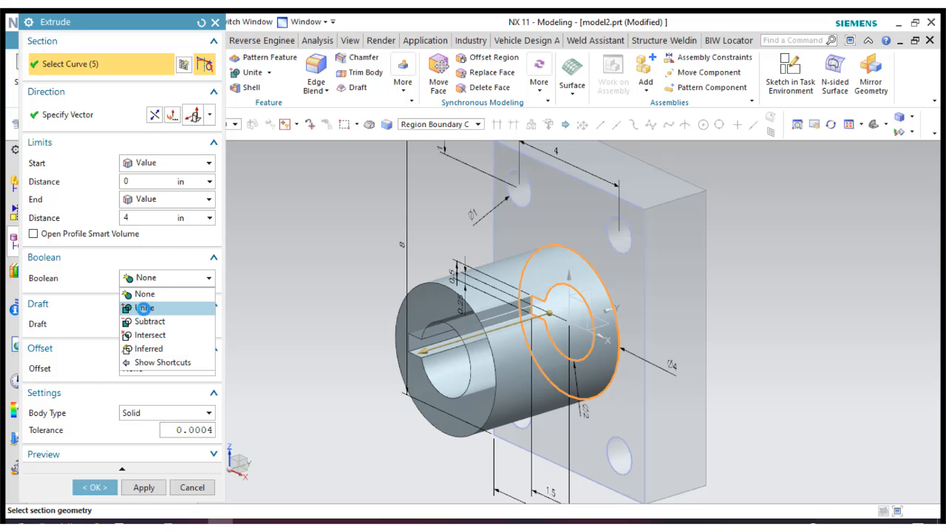
{"action": "left_click", "coordinate": [144, 308]}
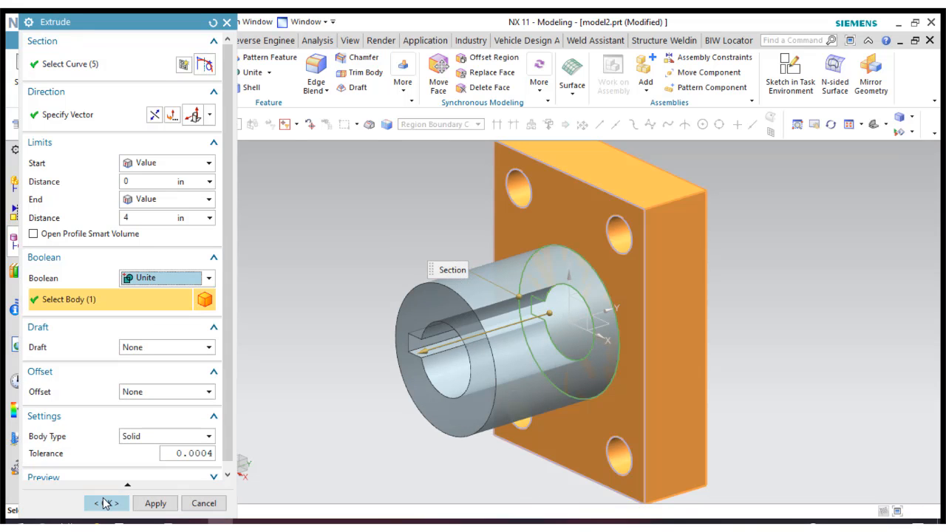
{"action": "left_click", "coordinate": [106, 503]}
- Extrude the keyed inner outline in the reversed direction through the plate, with Boolean Subtract and the end limit Through All
{"action": "middle_click_drag", "start_coordinate": [771, 340], "coordinate": [507, 291]}
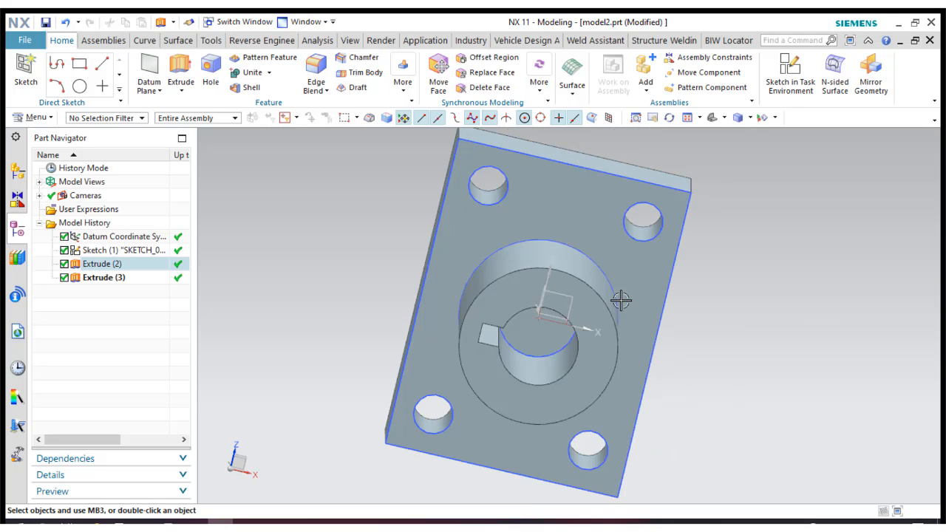
{"action": "left_click", "coordinate": [185, 71]}
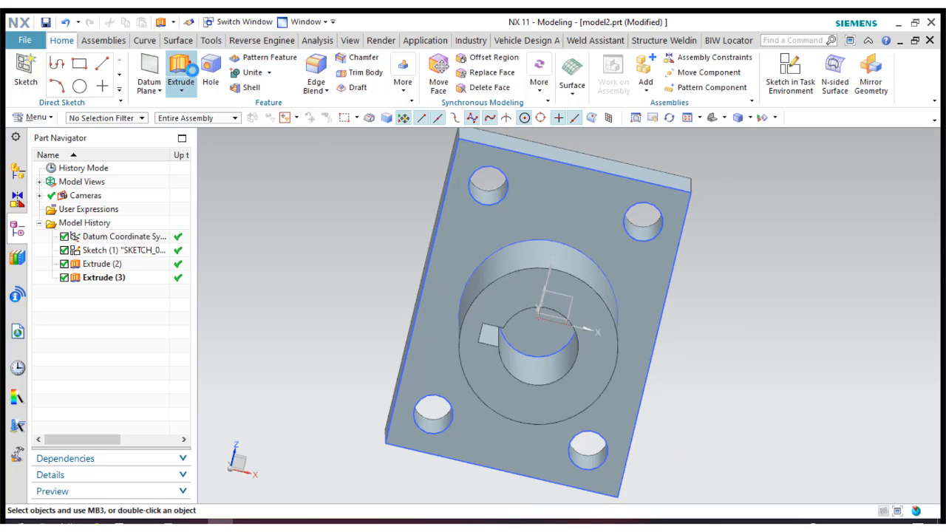
{"action": "left_click", "coordinate": [528, 325]}
{"action": "mouse_move", "coordinate": [753, 334]}
{"action": "middle_mouse_down"}
{"action": "mouse_move", "coordinate": [802, 323]}
{"action": "mouse_move", "coordinate": [761, 322]}
{"action": "middle_mouse_up"}
{"action": "left_click", "coordinate": [155, 114]}
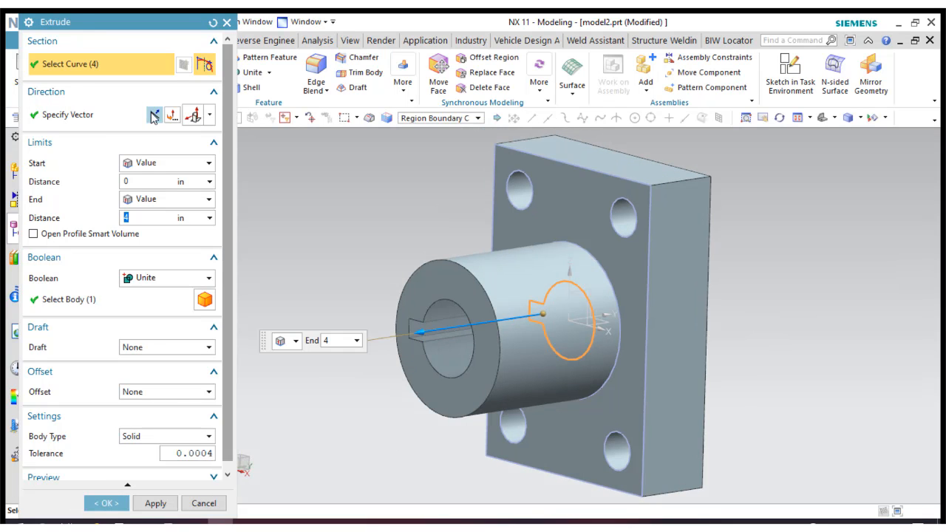
{"action": "left_click", "coordinate": [159, 278]}
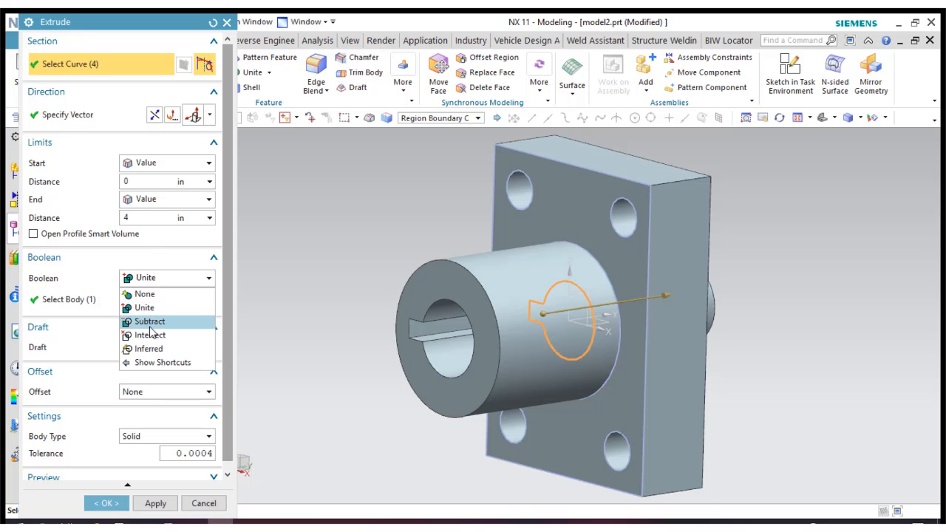
{"action": "left_click", "coordinate": [150, 321]}
{"action": "left_click", "coordinate": [147, 201]}
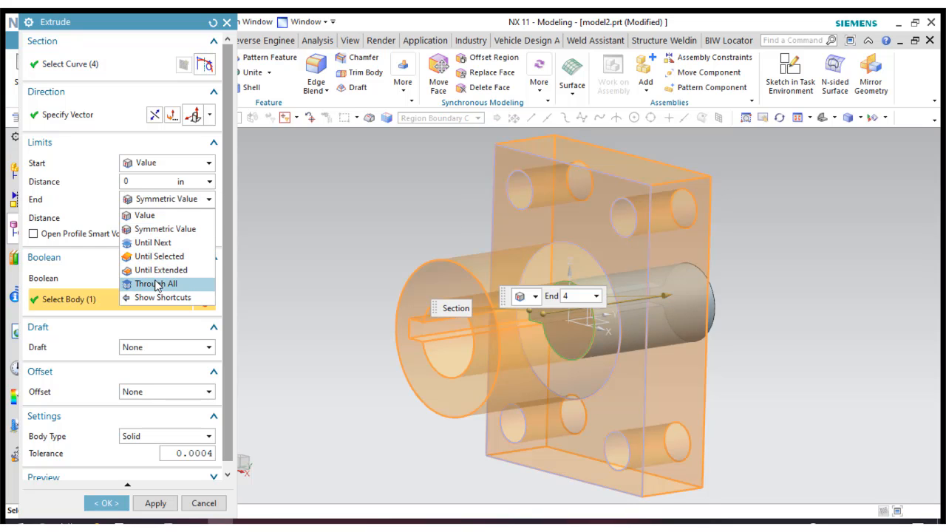
{"action": "left_click", "coordinate": [157, 282]}
{"action": "left_click", "coordinate": [104, 503]}
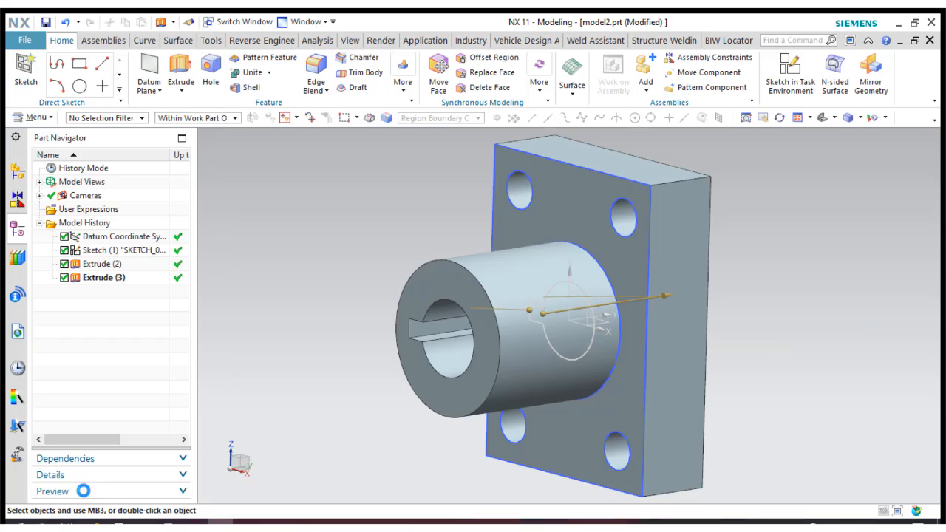
{"action": "left_click", "coordinate": [714, 116]}
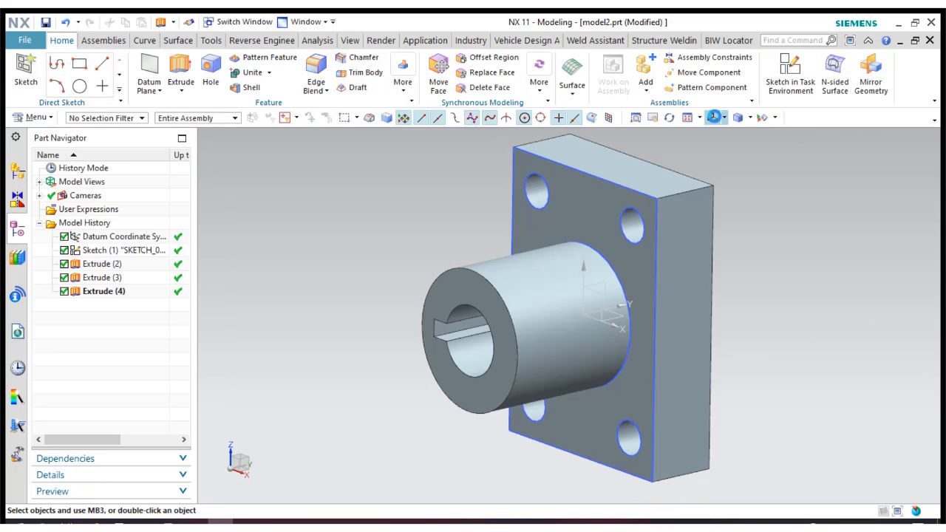
- Hide the base sketch so only the solid body's geometry is displayed
{"action": "middle_click_drag", "start_coordinate": [761, 286], "coordinate": [802, 266]}
{"action": "right_click", "coordinate": [130, 253]}
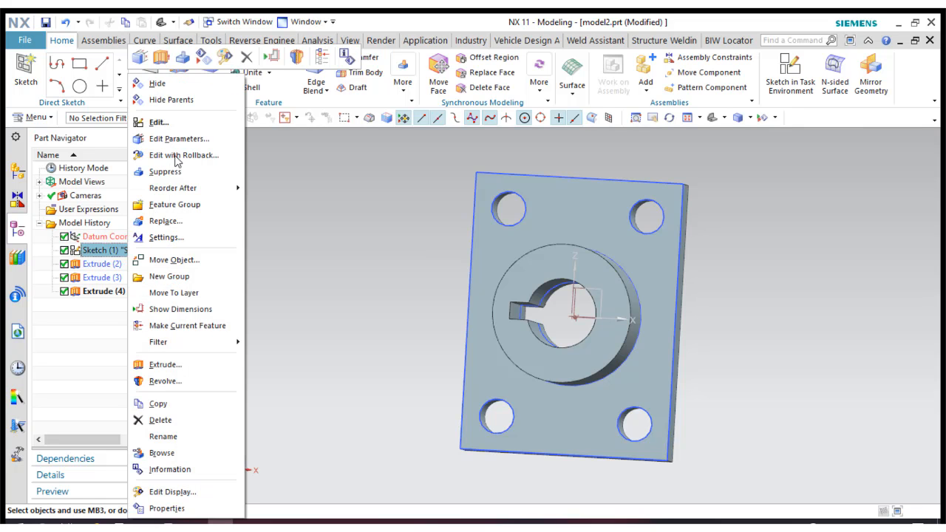
{"action": "left_click", "coordinate": [175, 83]}
- Blend the circular edge where the boss meets the plate with a 0.5 in radius
{"action": "middle_click_drag", "start_coordinate": [746, 210], "coordinate": [751, 244]}
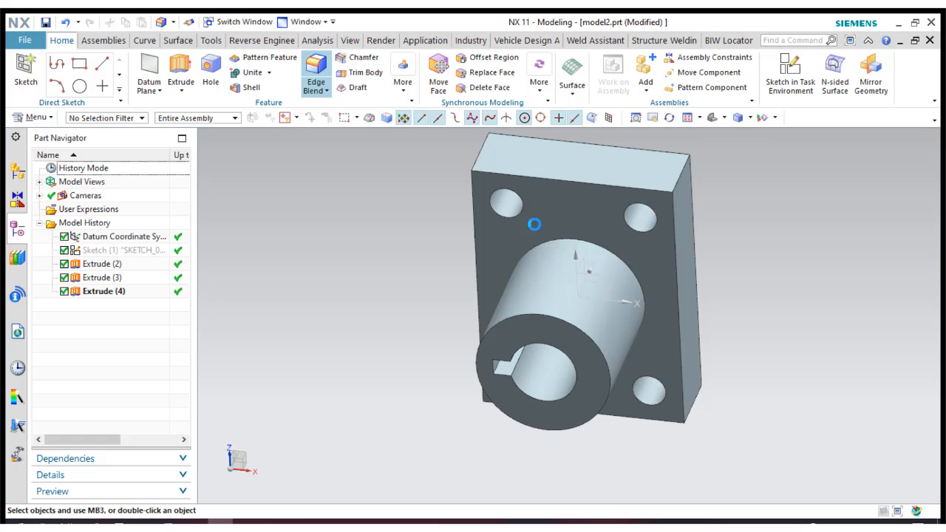
{"action": "left_click", "coordinate": [571, 240]}
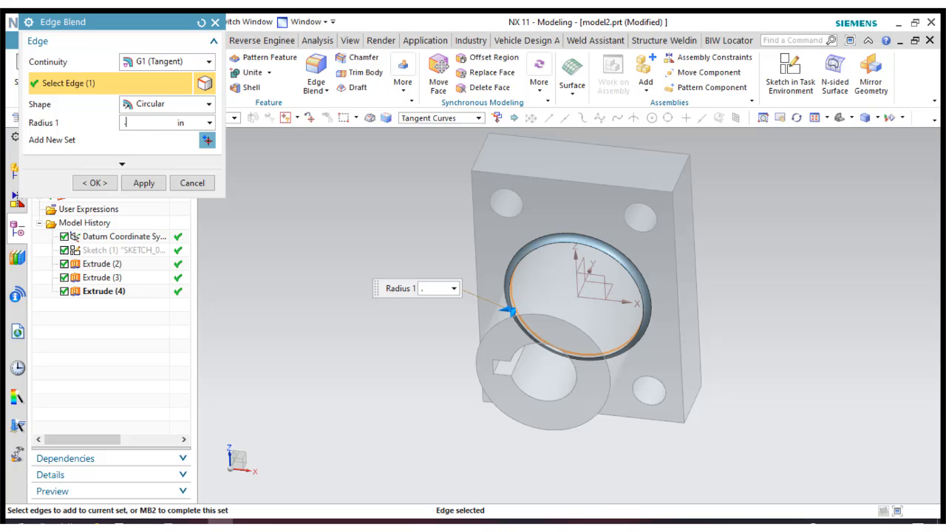
{"action": "key", "text": "Return"}
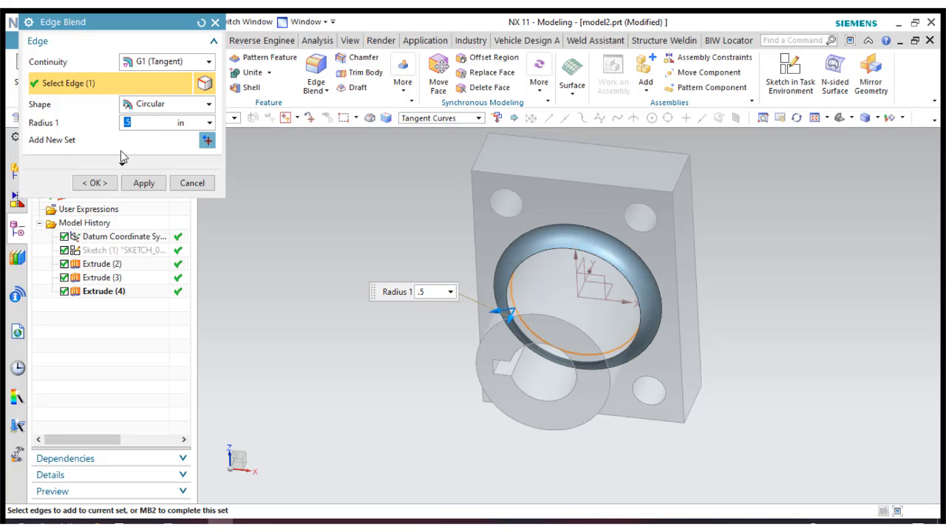
{"action": "left_click", "coordinate": [94, 184]}
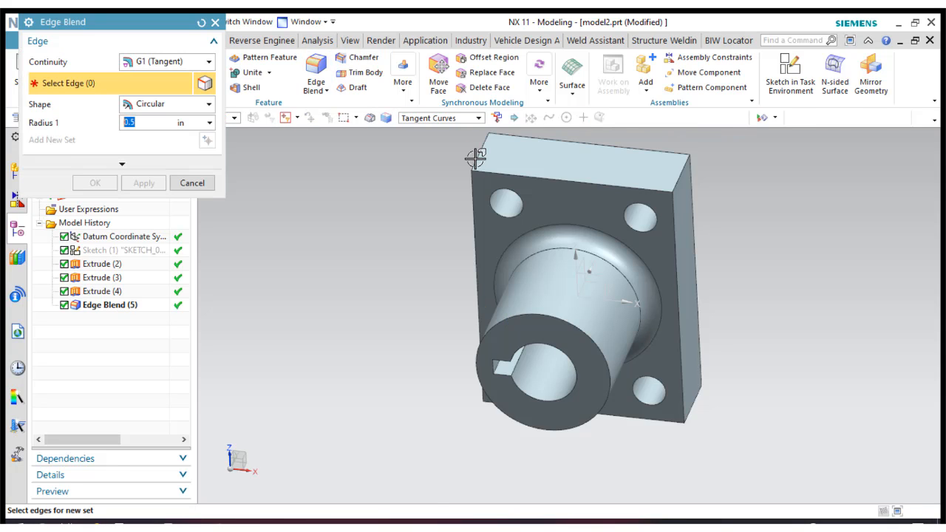
- Blend the plate's four corner edges with a 1 in radius
{"action": "left_click", "coordinate": [474, 158]}
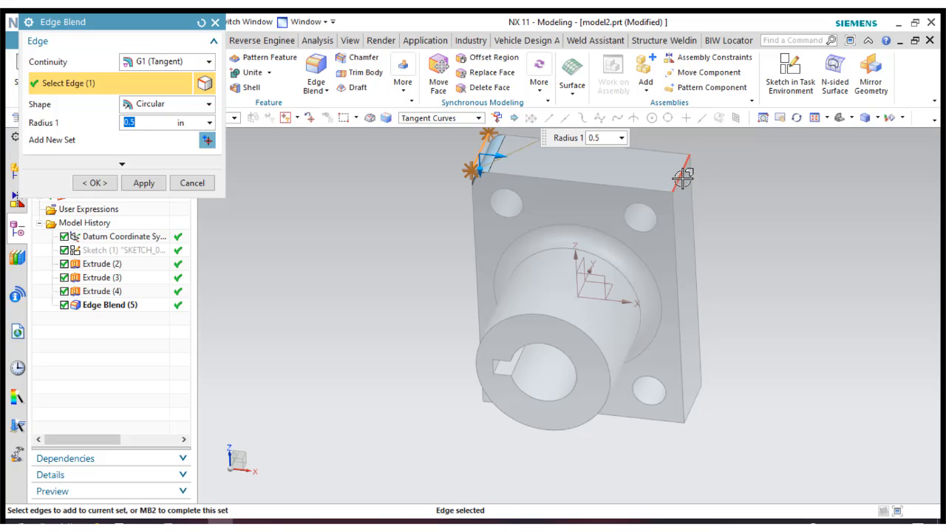
{"action": "left_click", "coordinate": [683, 177]}
{"action": "left_click", "coordinate": [695, 404]}
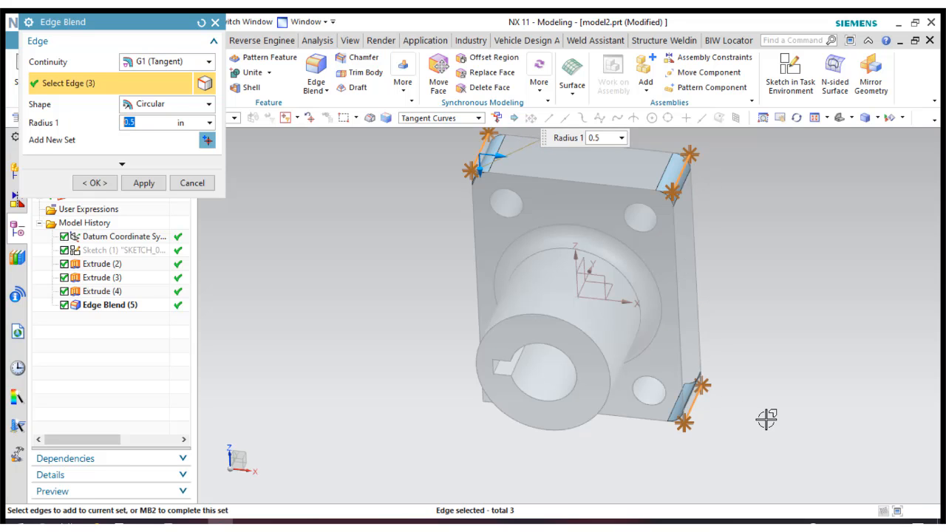
{"action": "middle_click_drag", "start_coordinate": [768, 419], "coordinate": [759, 389]}
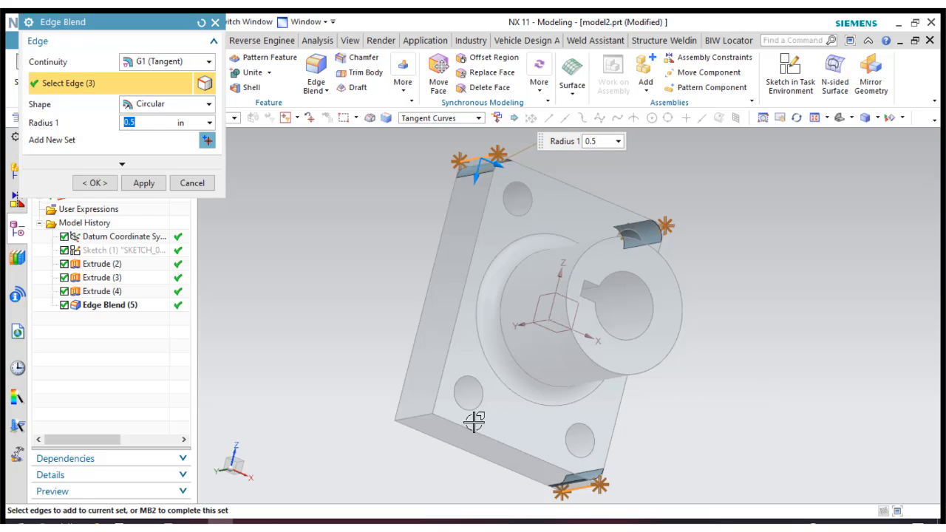
{"action": "left_click", "coordinate": [416, 416]}
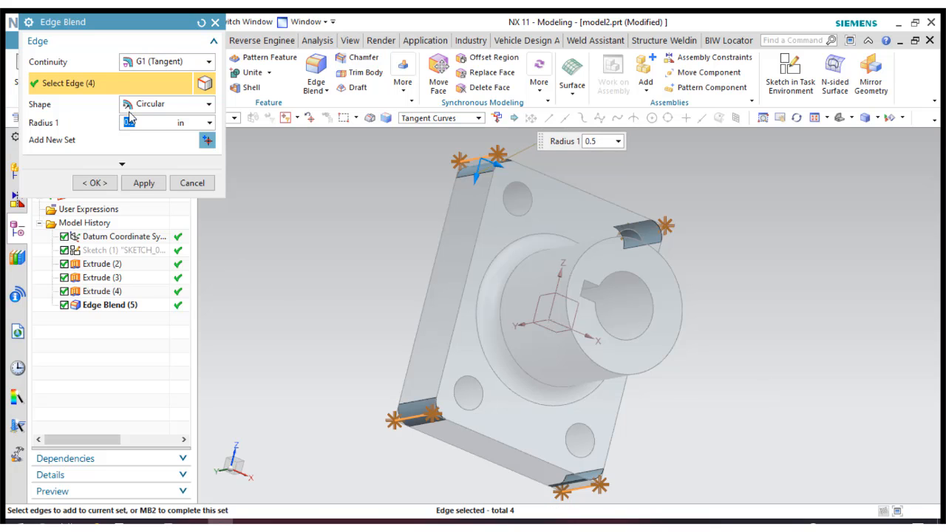
{"action": "type", "text": "1"}
{"action": "key", "text": "Return"}
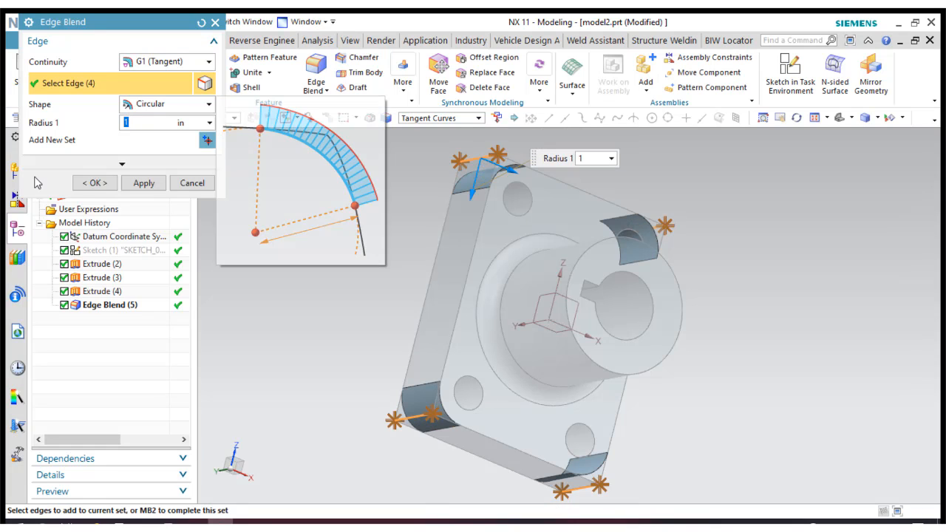
{"action": "left_click", "coordinate": [96, 181]}
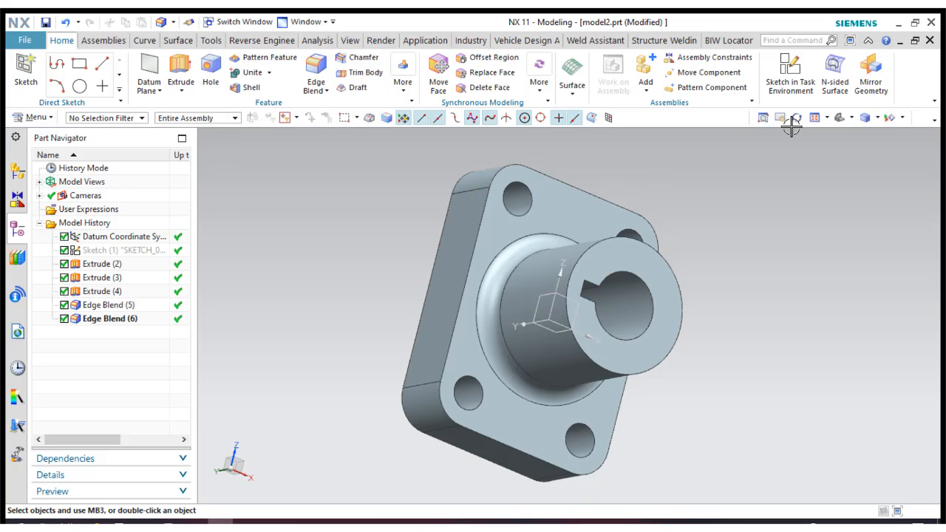
- Orient the model to the trimetric view and set its rendering style to Shaded without edges
{"action": "left_click", "coordinate": [715, 119]}
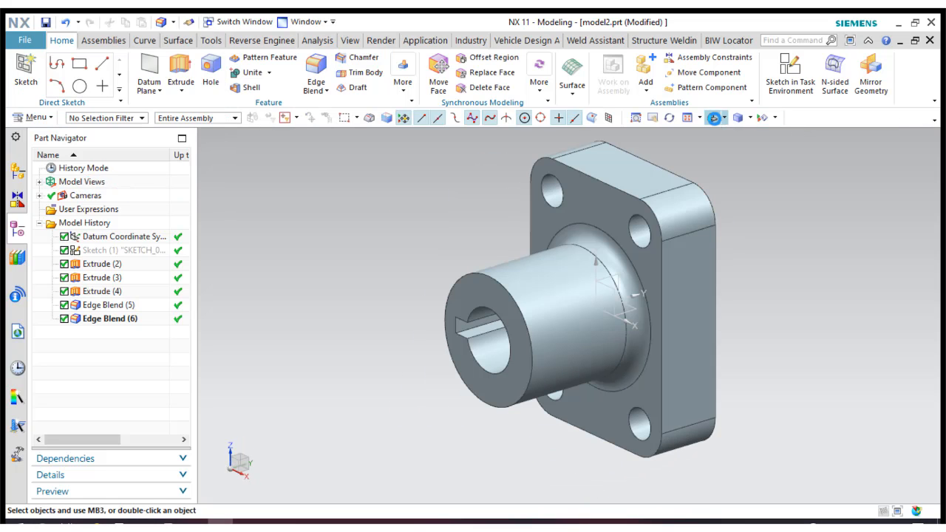
{"action": "left_click", "coordinate": [752, 120]}
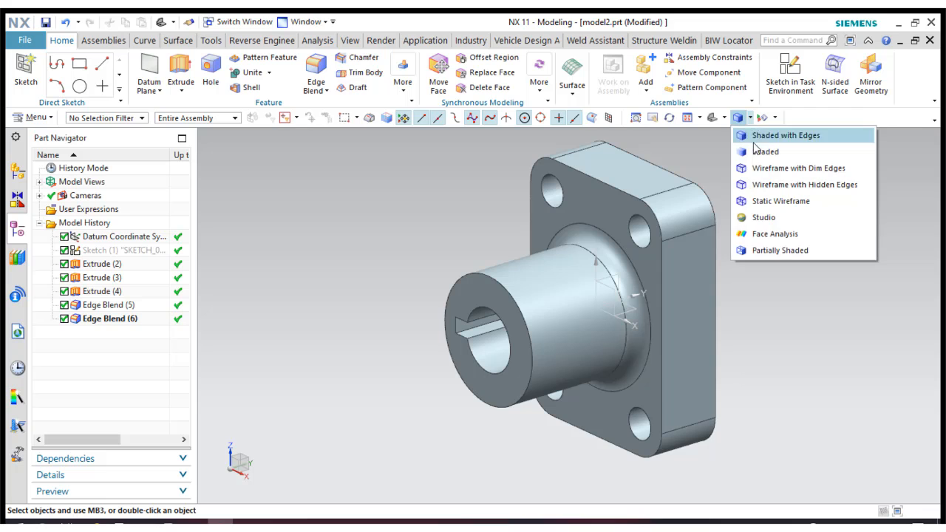
{"action": "left_click", "coordinate": [758, 151]}
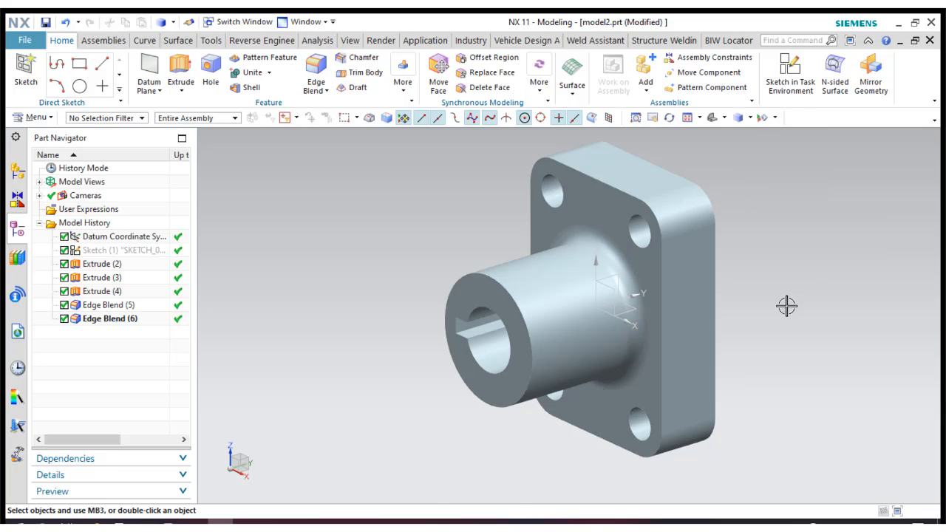
- Examine the flanged block from the boss side and the plate's back face, and orient it to the isometric view
{"action": "middle_click_drag", "start_coordinate": [787, 305], "coordinate": [778, 260]}
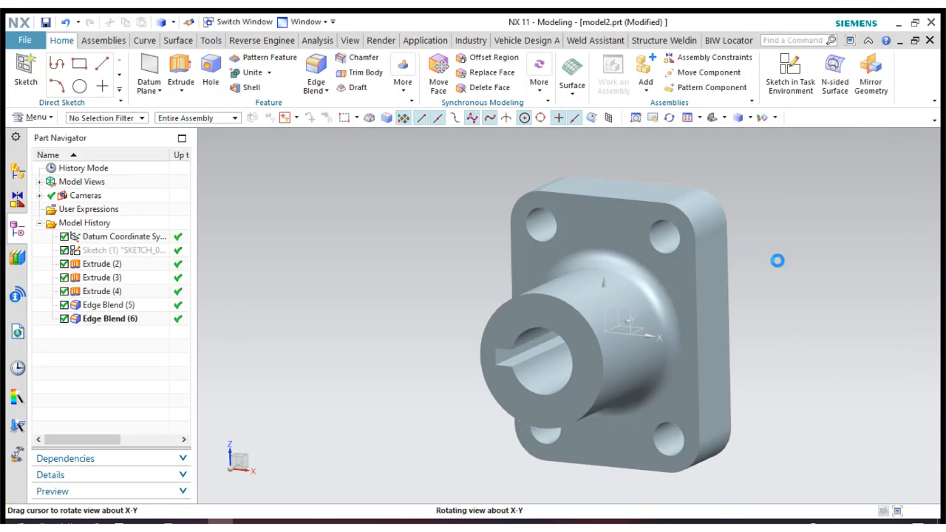
{"action": "middle_click_drag", "start_coordinate": [790, 350], "coordinate": [646, 378]}
{"action": "middle_click_drag", "start_coordinate": [666, 447], "coordinate": [731, 372]}
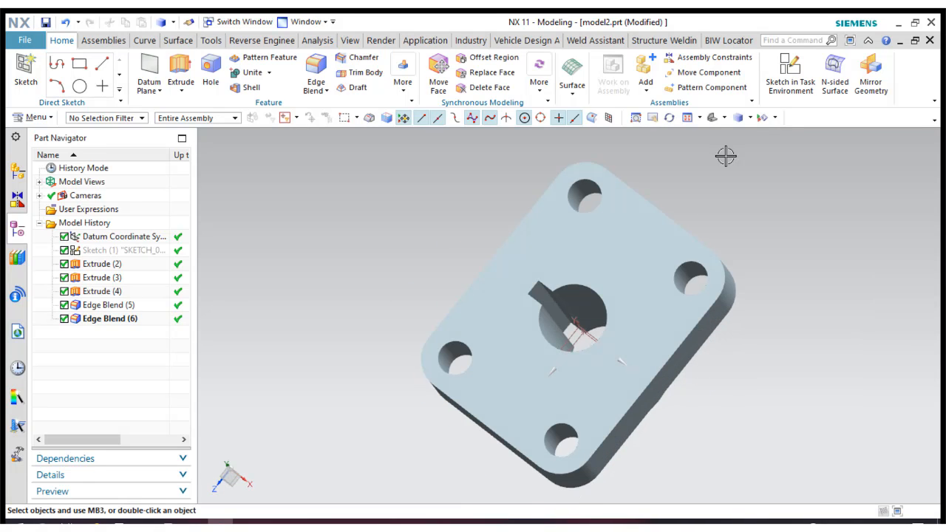
{"action": "left_click", "coordinate": [711, 120]}
{"action": "left_click", "coordinate": [724, 118]}
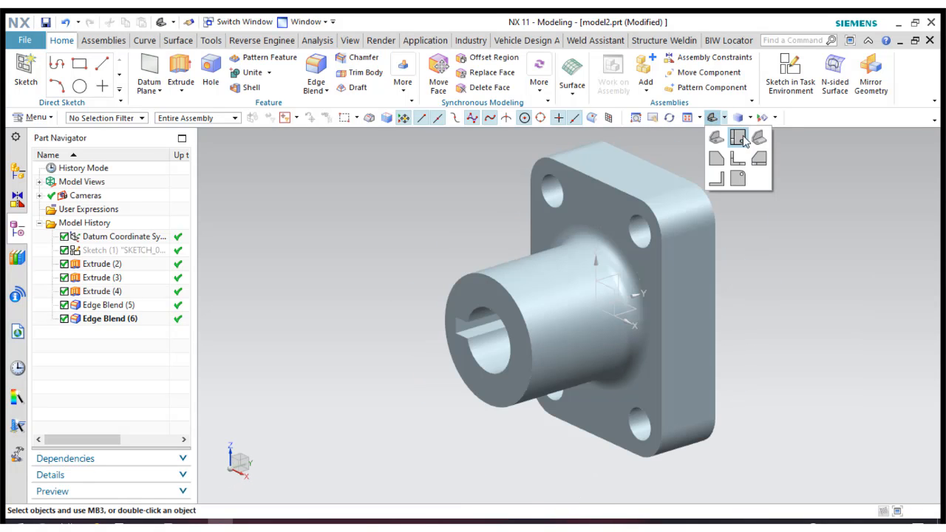
{"action": "left_click", "coordinate": [737, 137]}
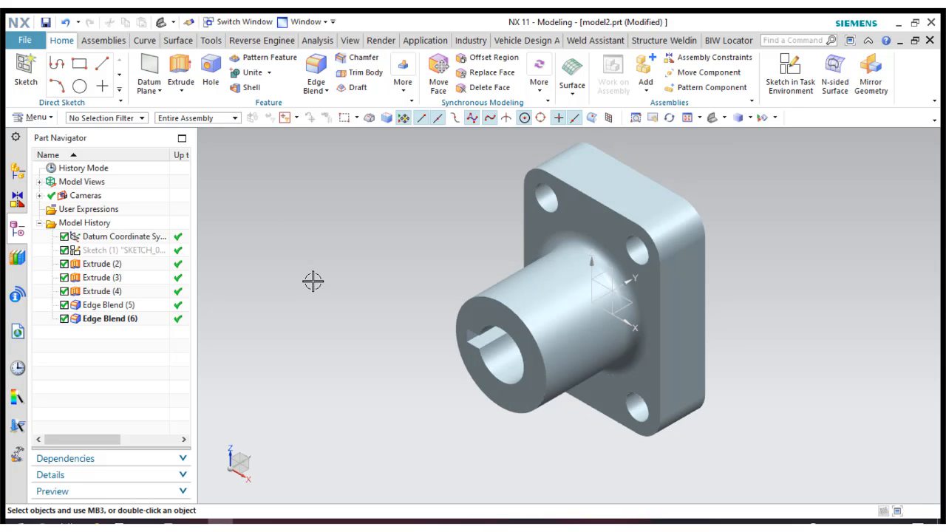